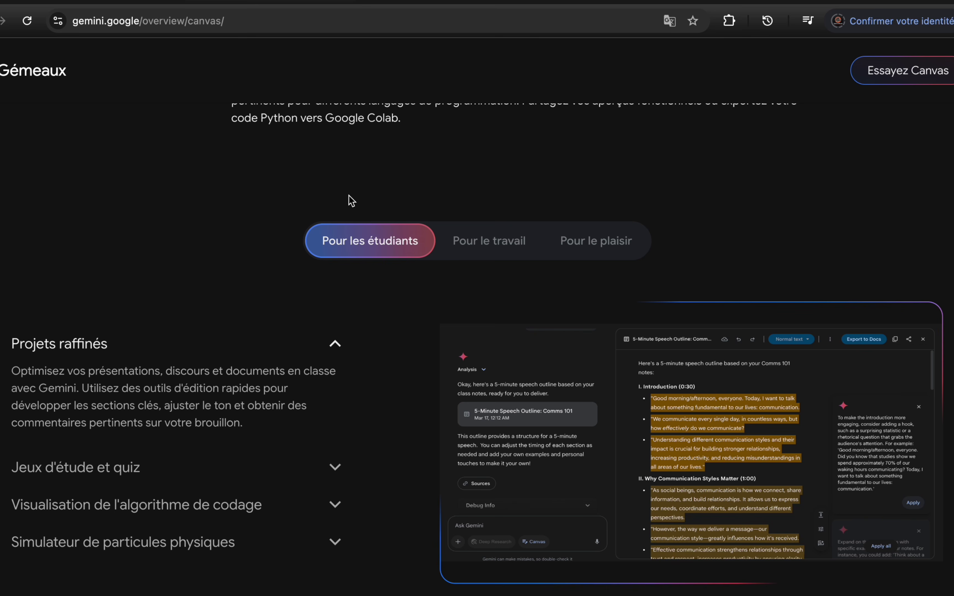
Expand the "Jeux d'étude et quiz" student example on the Canvas overview page and open its live demo
scroll(379, 249, down, 3)
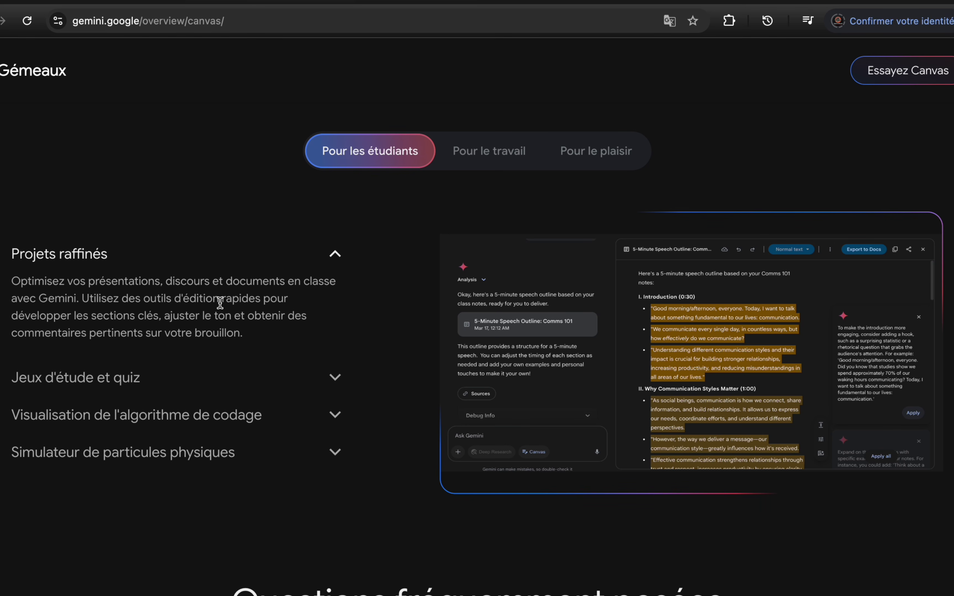
scroll(160, 374, down, 1)
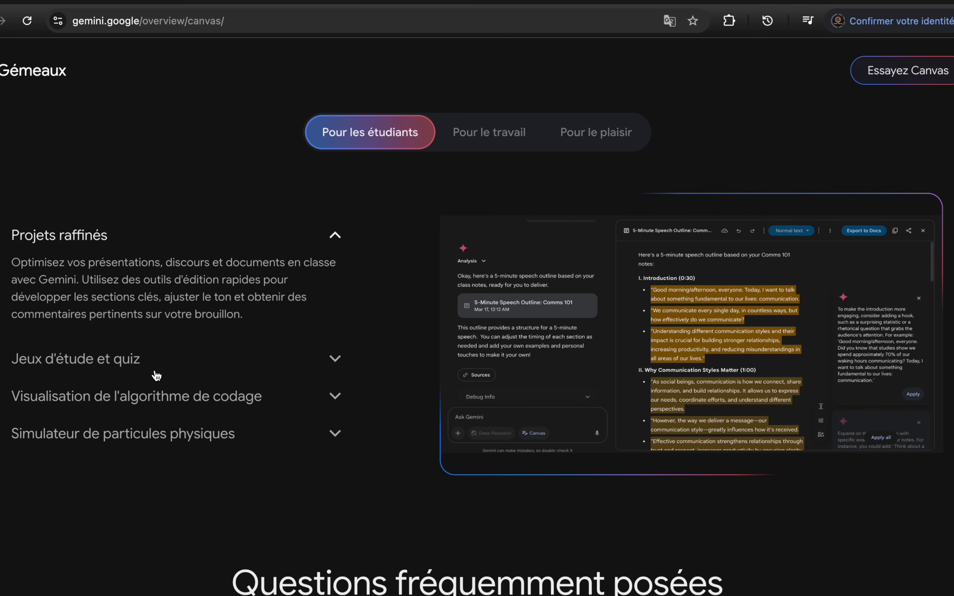
click(133, 361)
scroll(243, 391, down, 1)
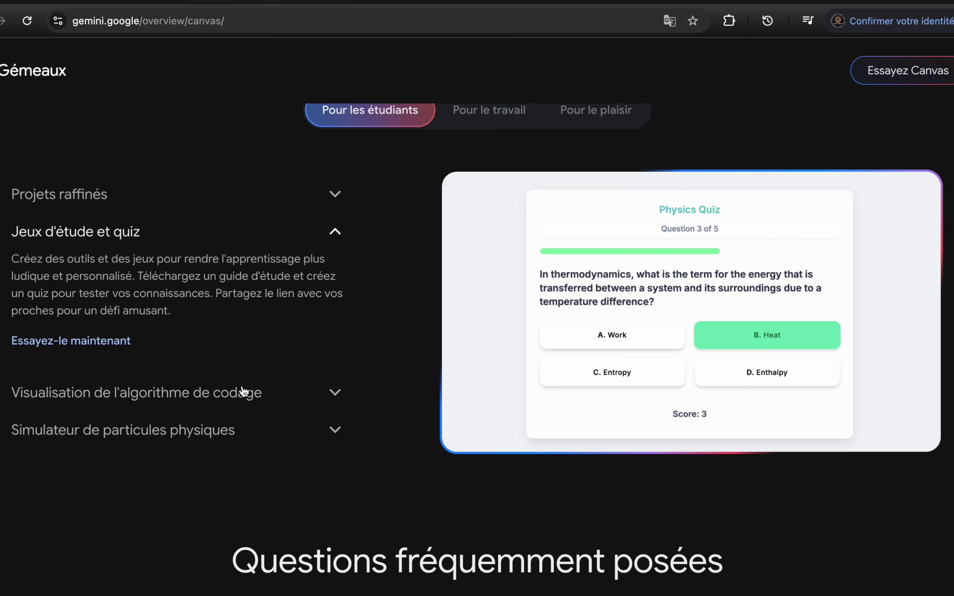
right_click(101, 344)
click(136, 337)
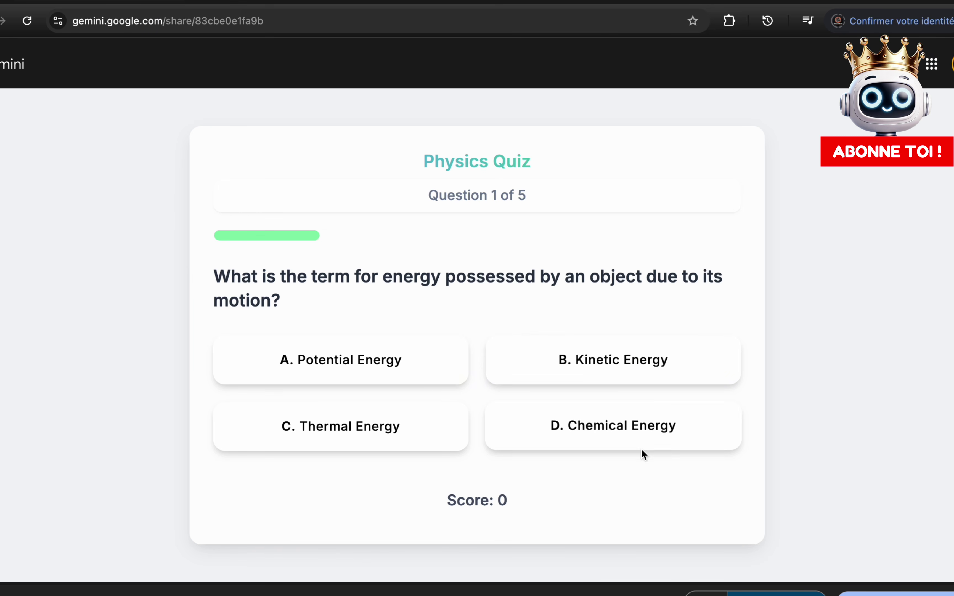
Answer the first Physics Quiz question with "Kinetic Energy" and return to the Canvas overview page
click(579, 358)
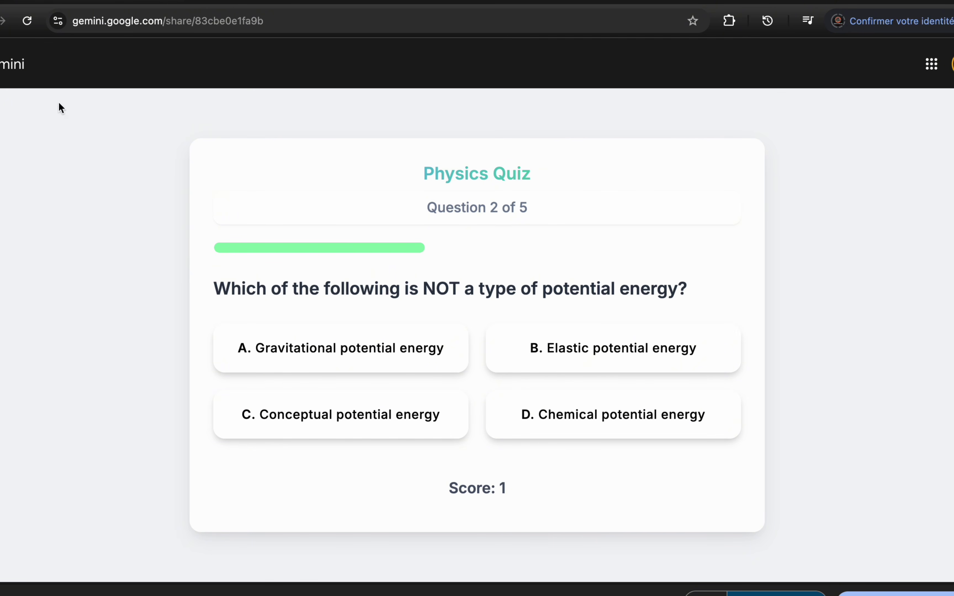
mouse_move(47, 2)
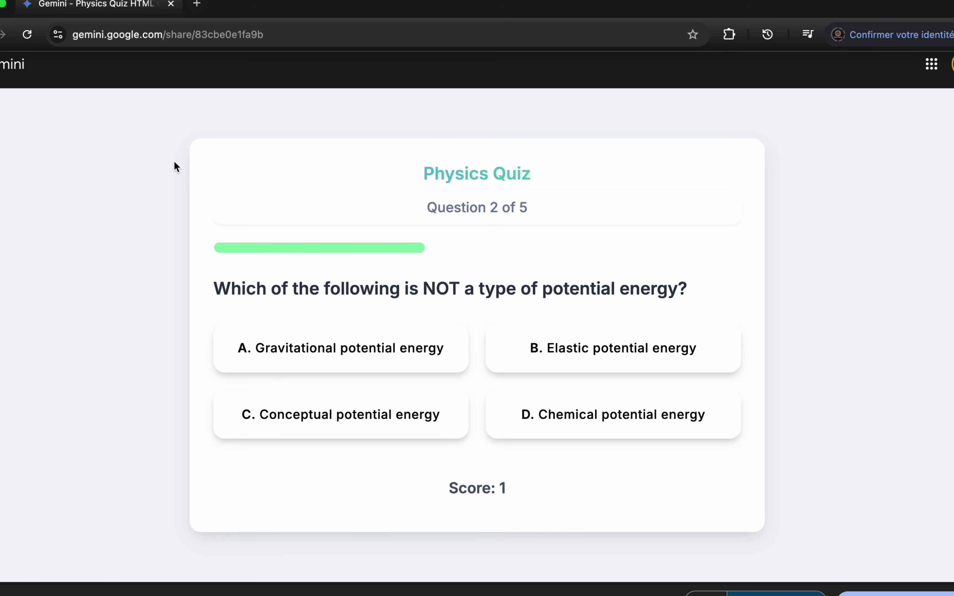
key(ctrl+Left)
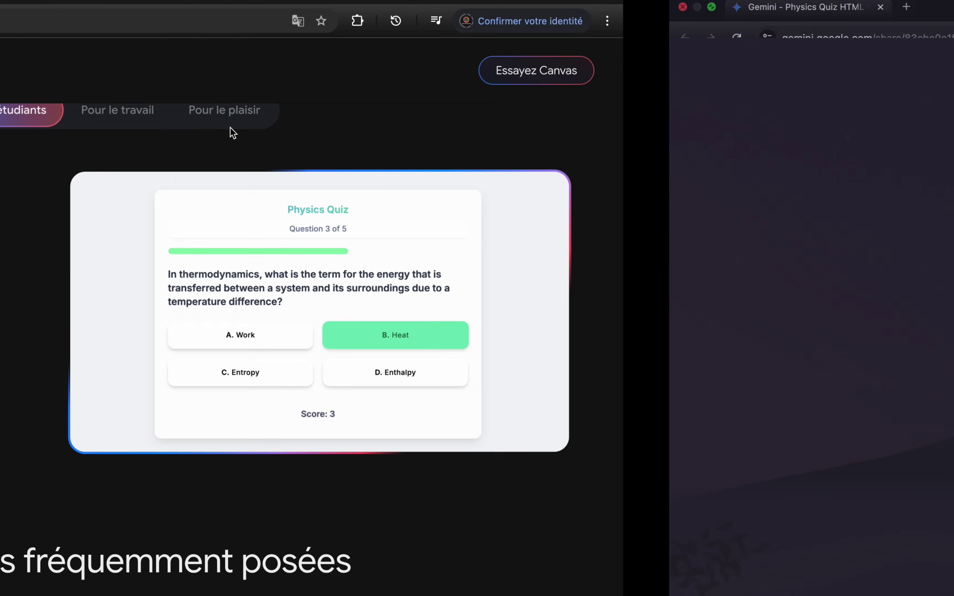
Expand the "Visualisation de l'algorithme de codage" example and open its live bubble sort demo
click(230, 406)
scroll(214, 451, down, 1)
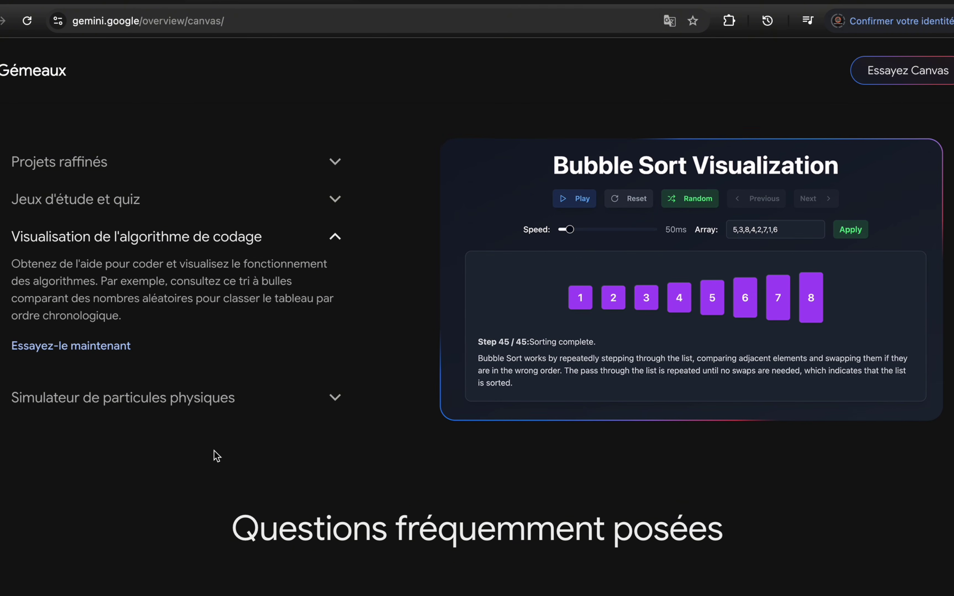
click(119, 345)
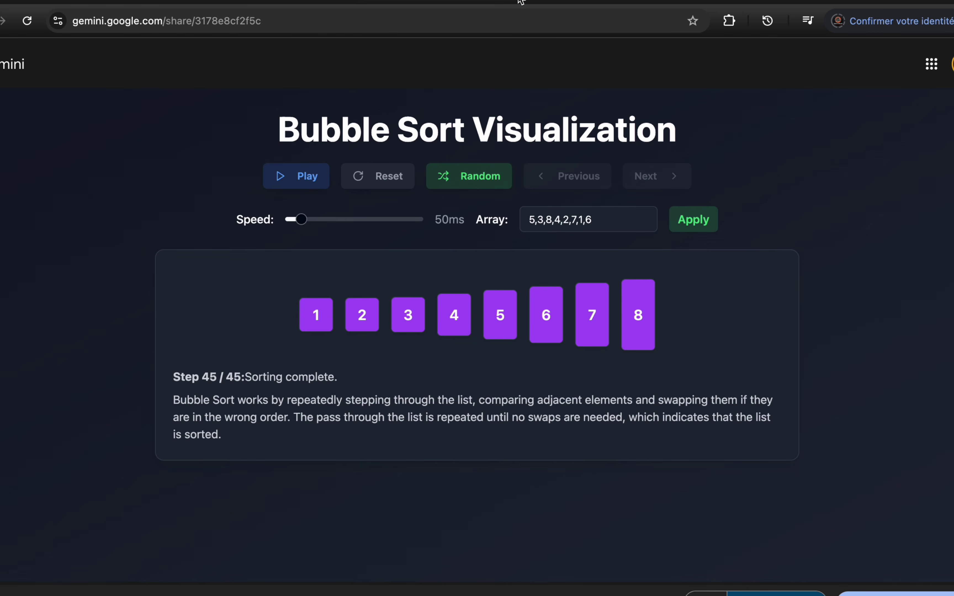
Return to the Canvas overview page and open the live demo of the "Simulateur de particules physiques" example
key(super+bracketleft)
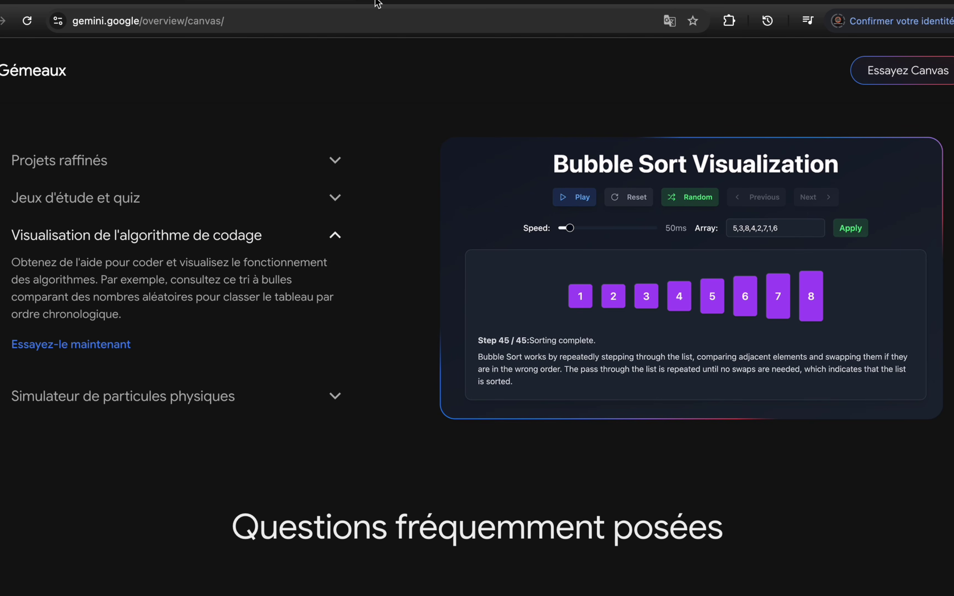
click(204, 398)
scroll(209, 494, down, 1)
click(115, 351)
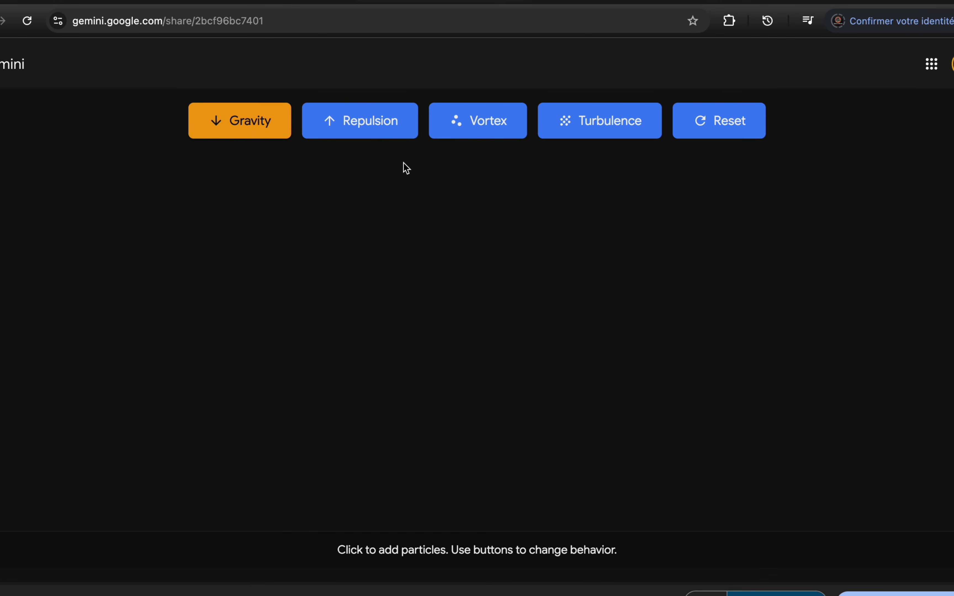
Add particles to the simulator and try the Repulsion, Vortex and Turbulence behaviors
click(303, 183)
click(365, 122)
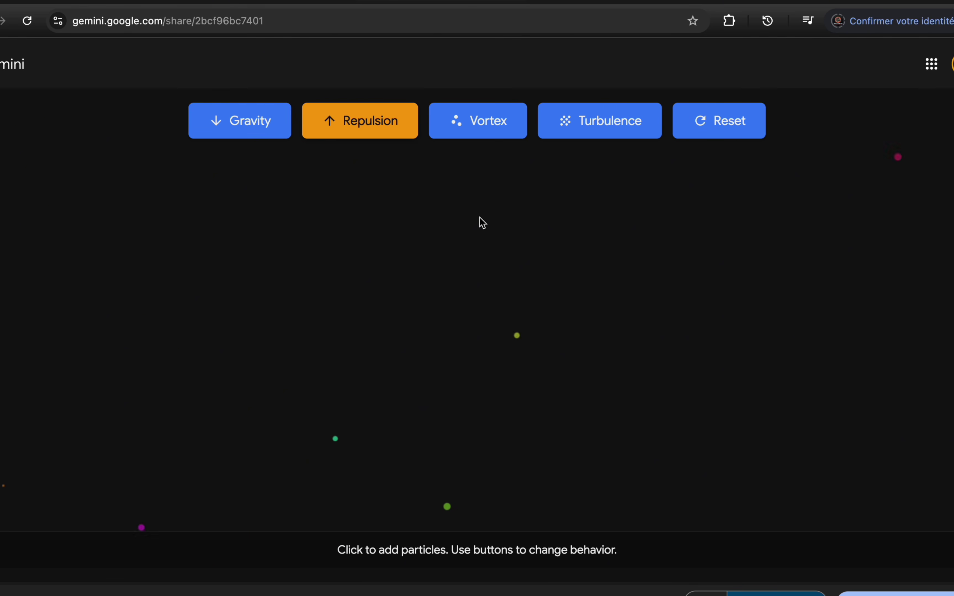
click(502, 127)
click(622, 123)
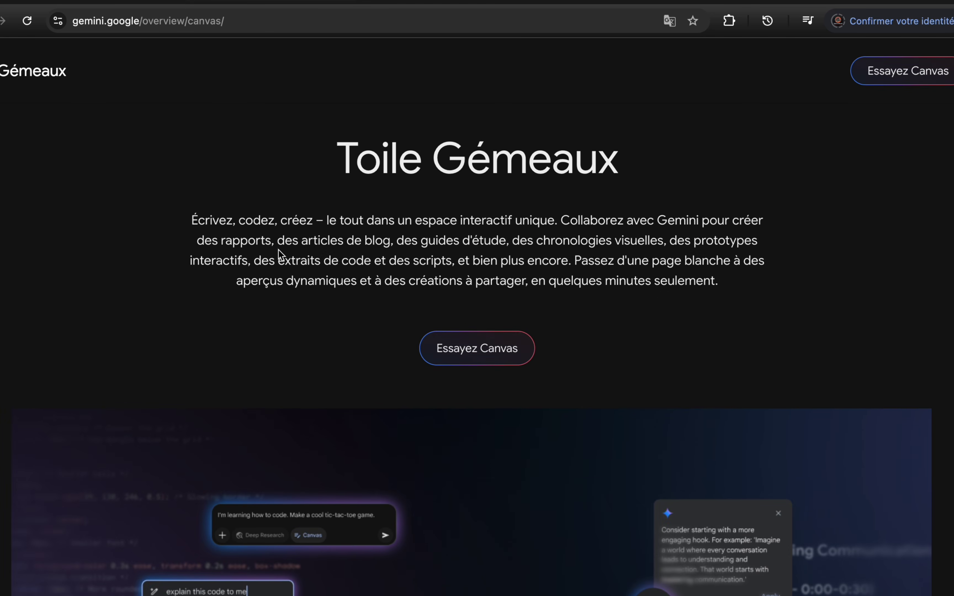
Skim the Canvas overview page and launch Canvas in Gemini from it
scroll(586, 469, down, 10)
scroll(587, 470, up, 10)
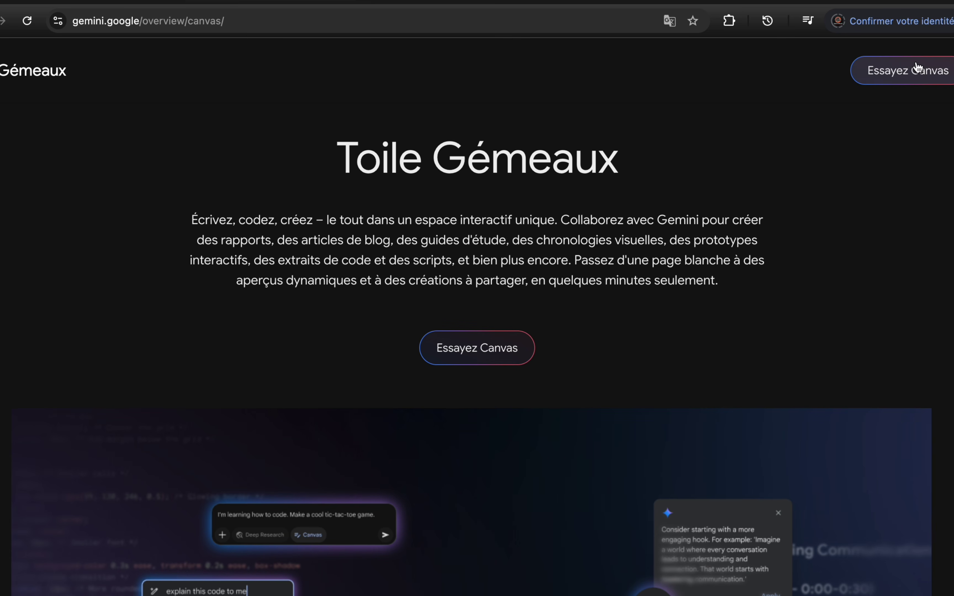
click(909, 70)
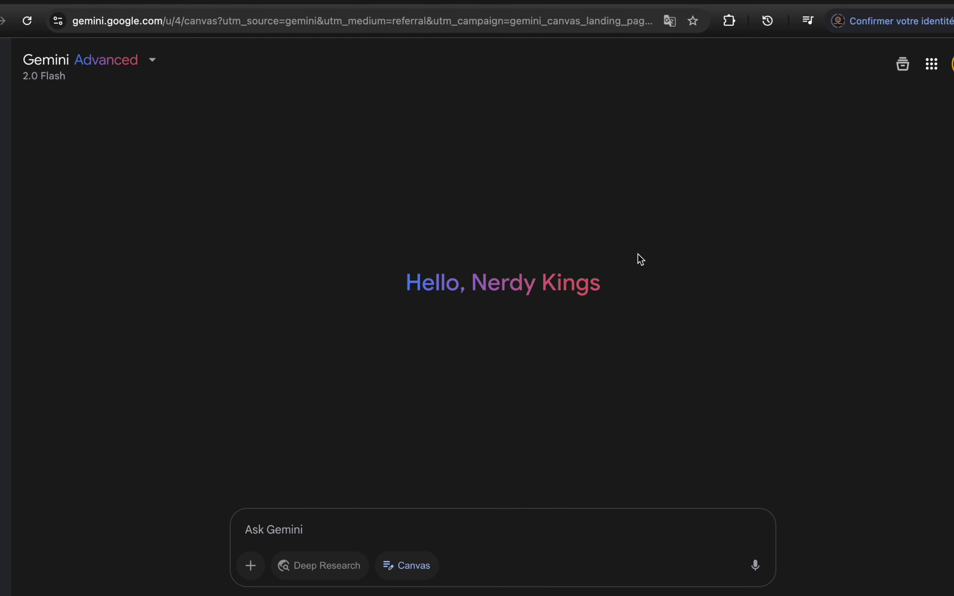
click(126, 62)
click(126, 62)
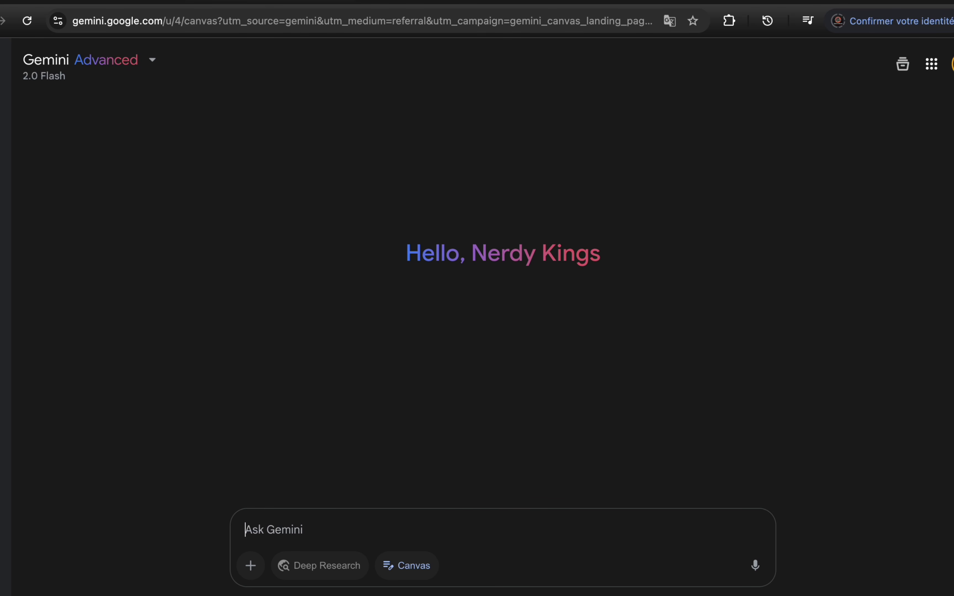
click(407, 565)
click(410, 573)
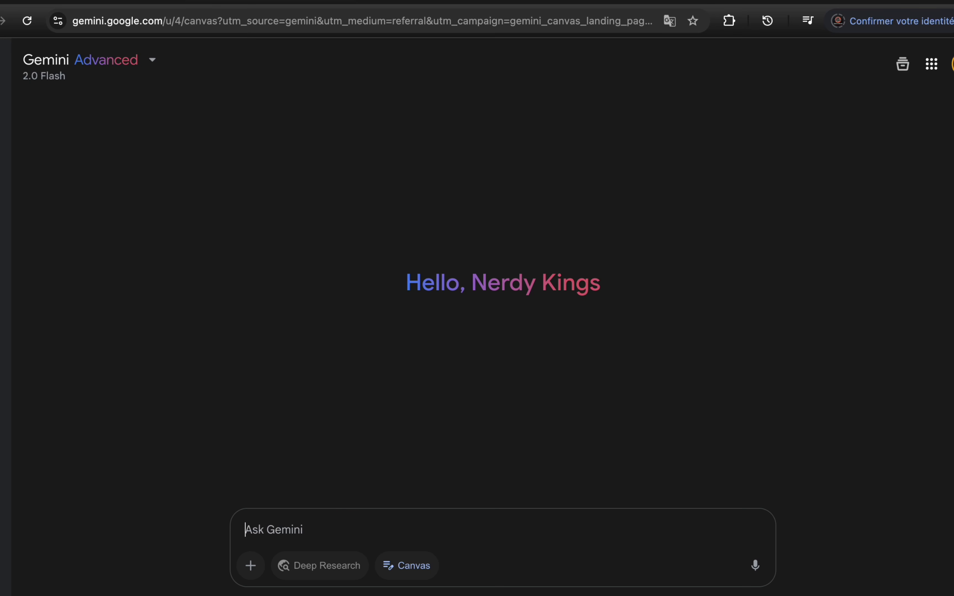
Submit the prompt "Quel sont les news récentes sur l’IA ?" with Canvas enabled and switch the browser to full screen
text(Quel sont les news récentes sur l’IA ?)
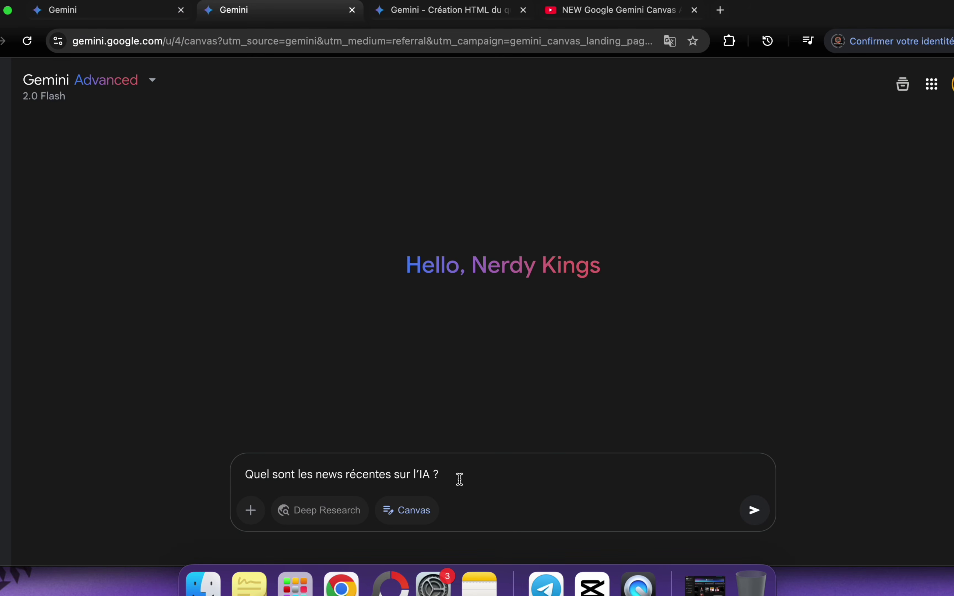
key(Return)
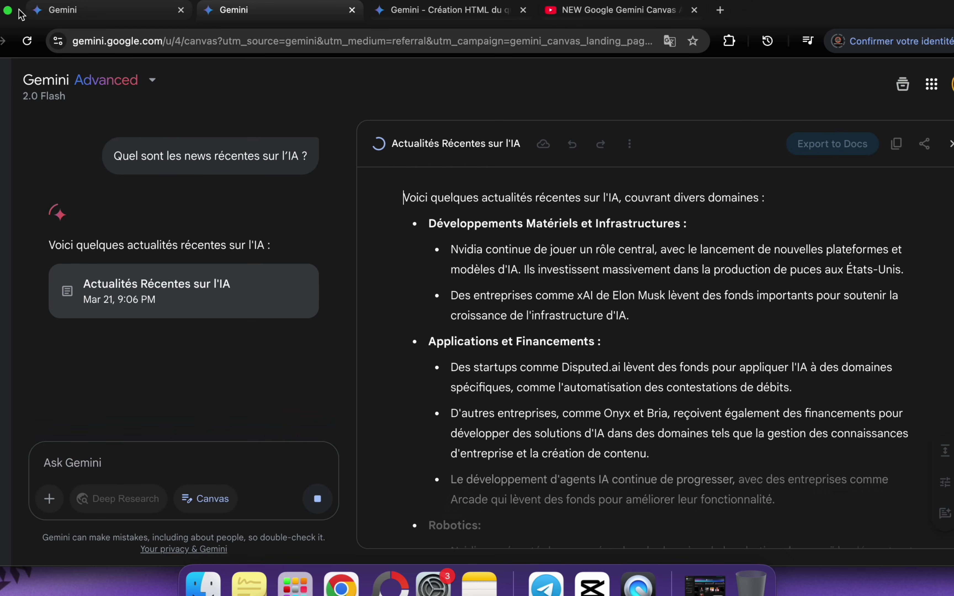
key(ctrl+super+f)
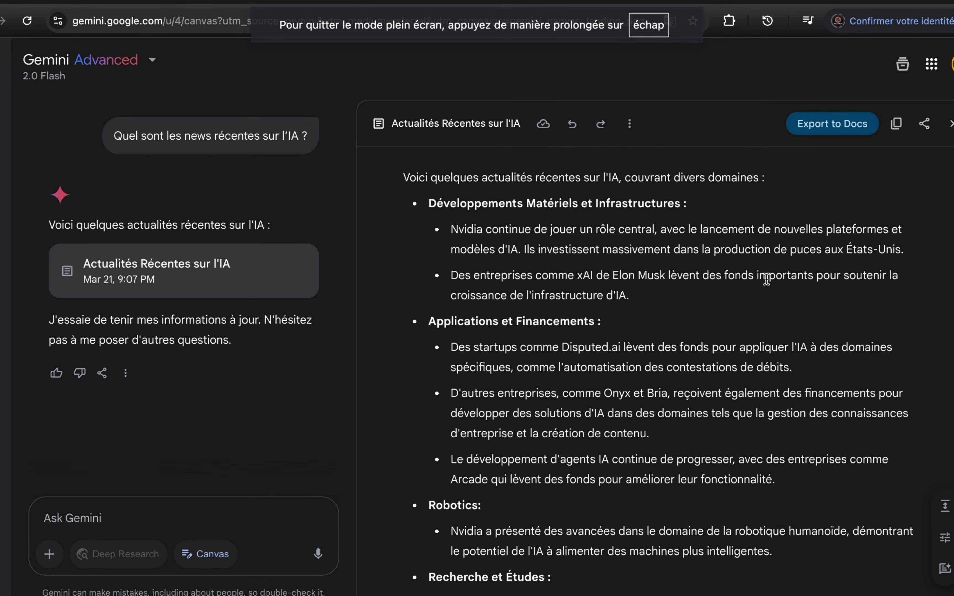
Examine the sections and bullet points of the generated AI news document from beginning to end
scroll(767, 279, down, 2)
scroll(767, 279, up, 2)
scroll(617, 215, down, 1)
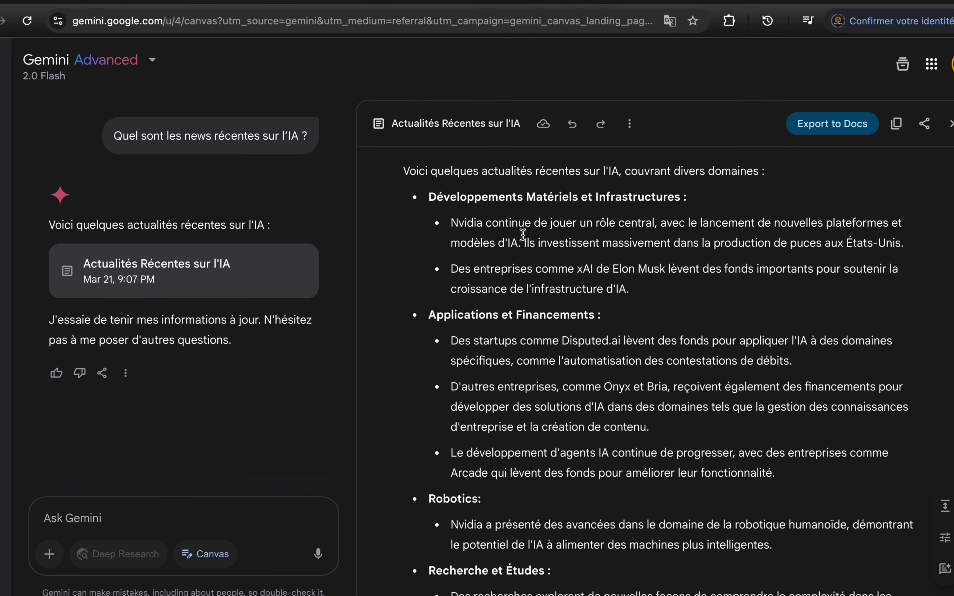
scroll(525, 233, down, 4)
scroll(525, 233, up, 5)
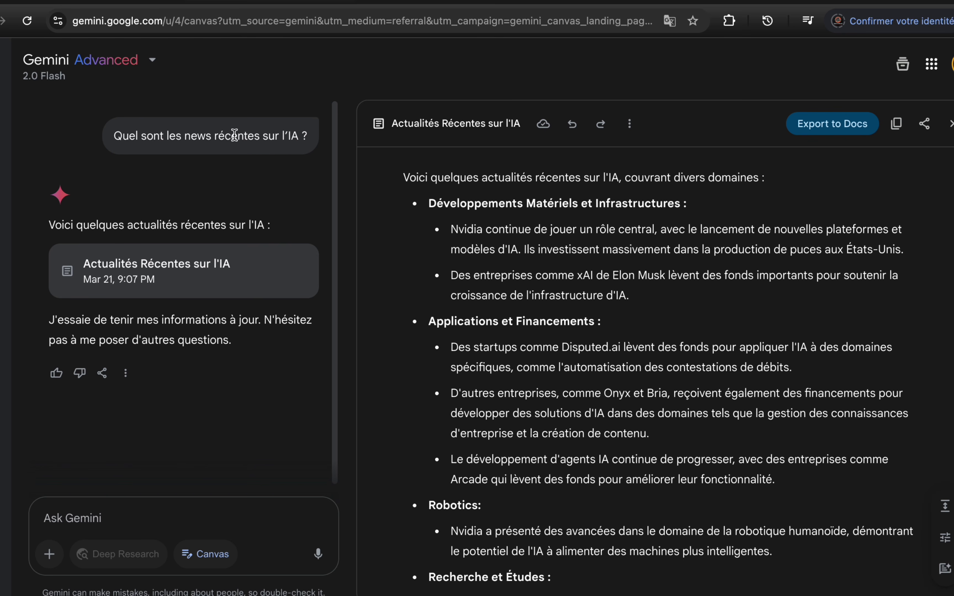
scroll(545, 221, down, 1)
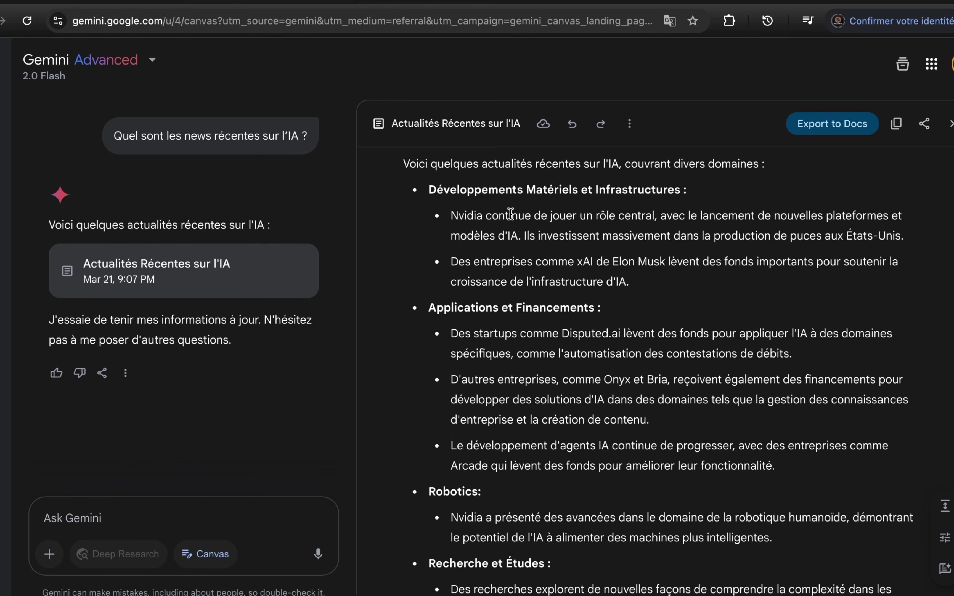
scroll(494, 337, down, 3)
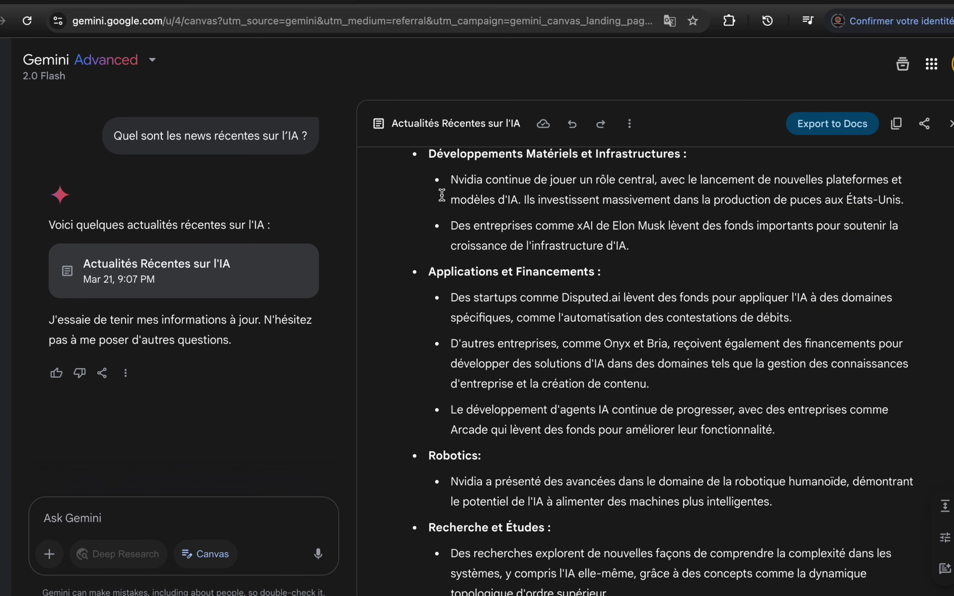
scroll(442, 196, up, 2)
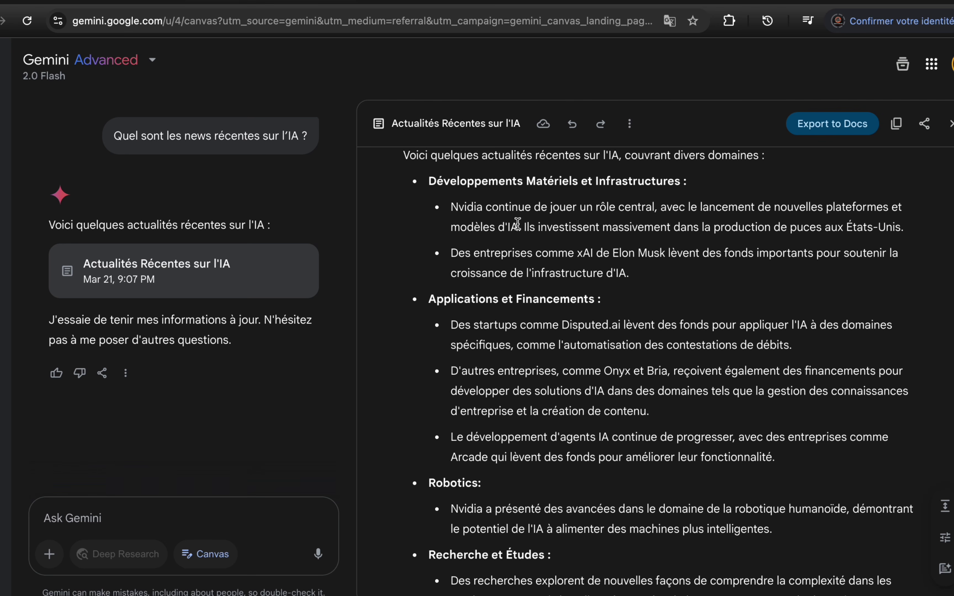
shift+click(625, 245)
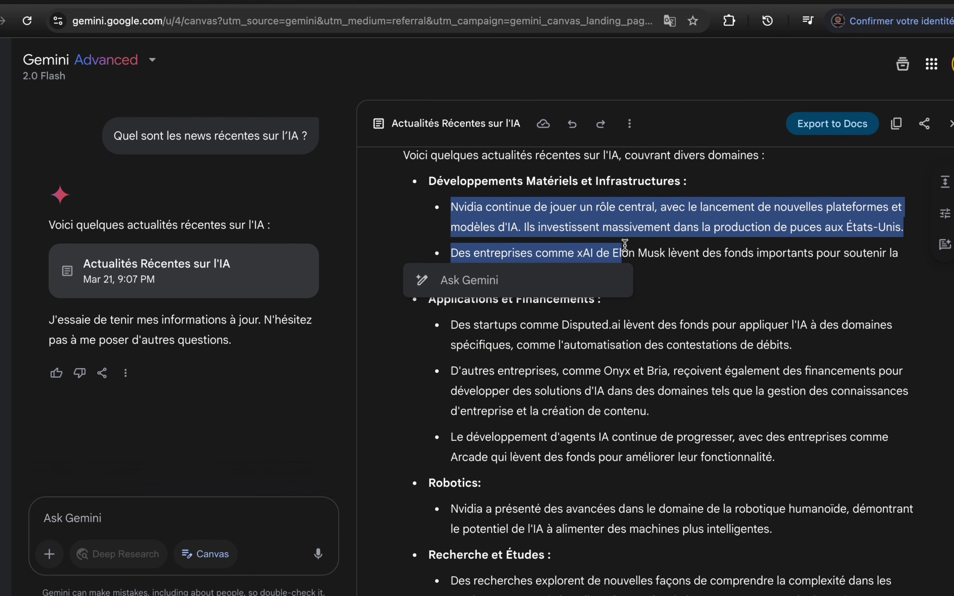
scroll(606, 317, down, 6)
click(603, 347)
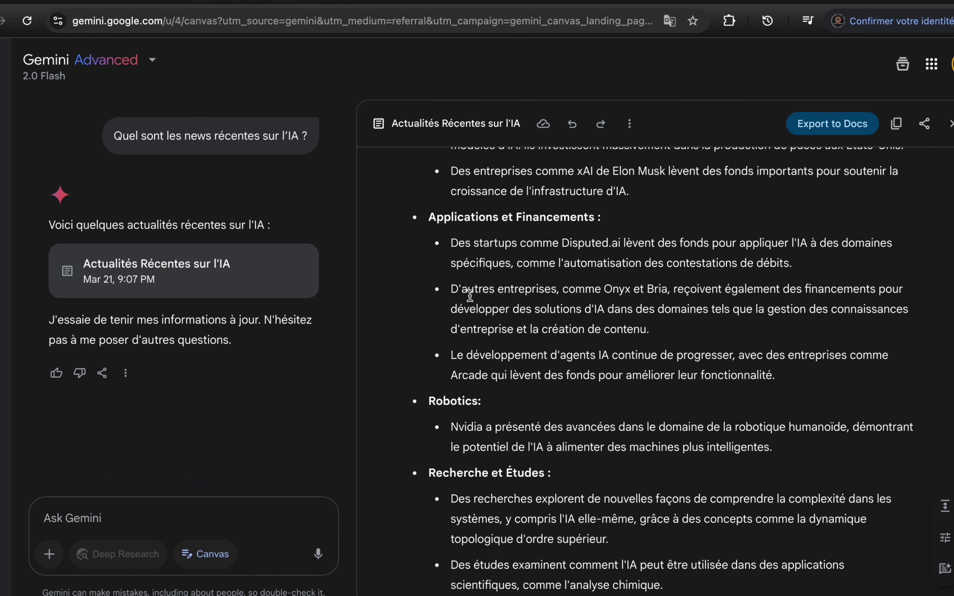
scroll(572, 374, down, 12)
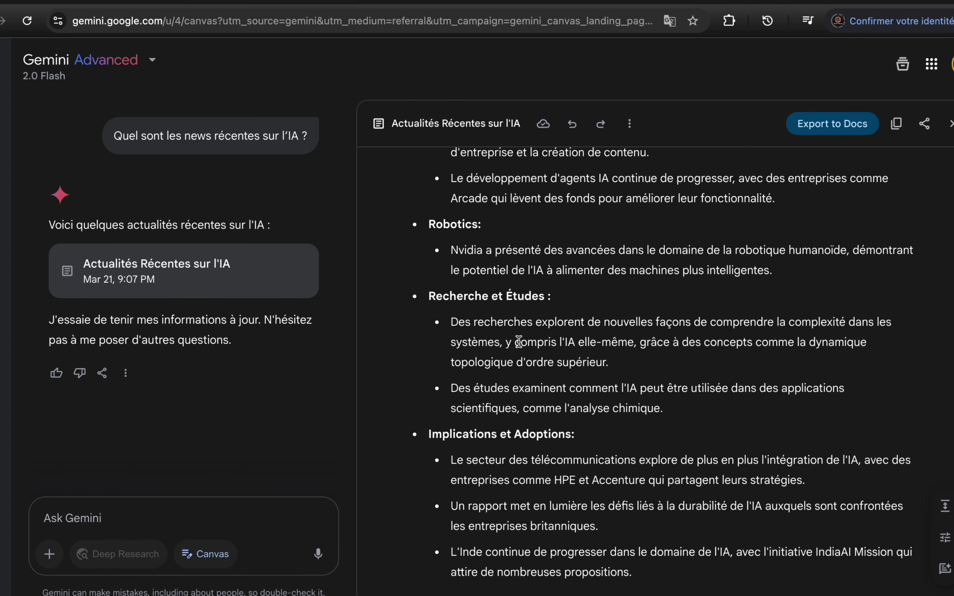
scroll(530, 576, down, 1)
scroll(501, 273, up, 20)
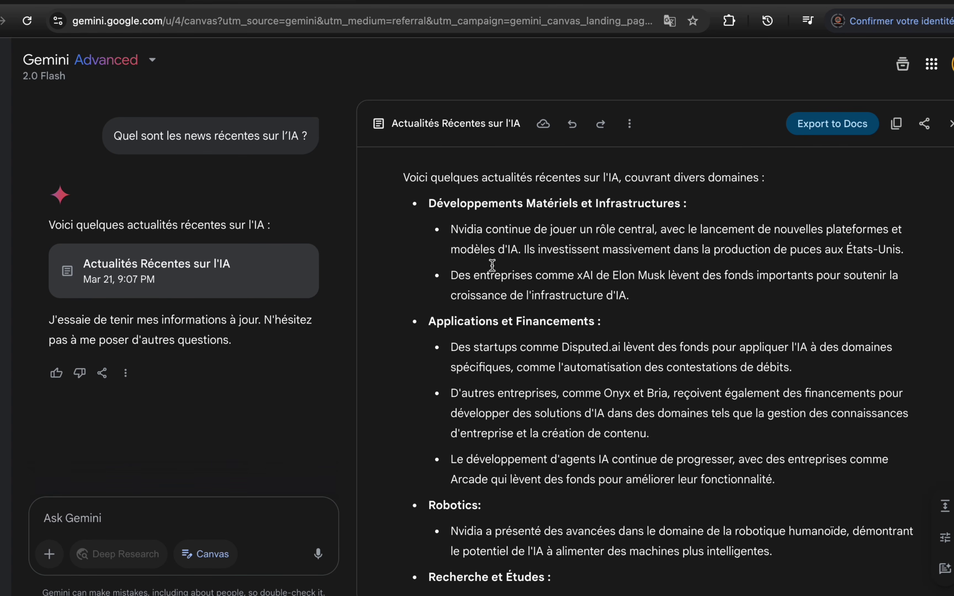
Submit the prompt "Fait un site web sur l’IA a partir de ces informations, avec un beau design moderne et épuré et violet/bleu"
mouse_move(110, 16)
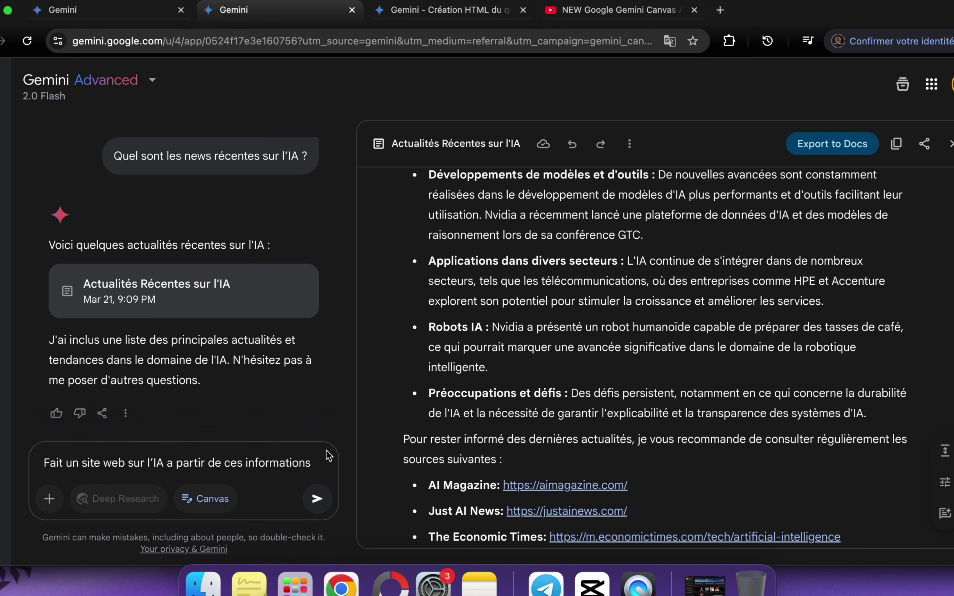
text(, )
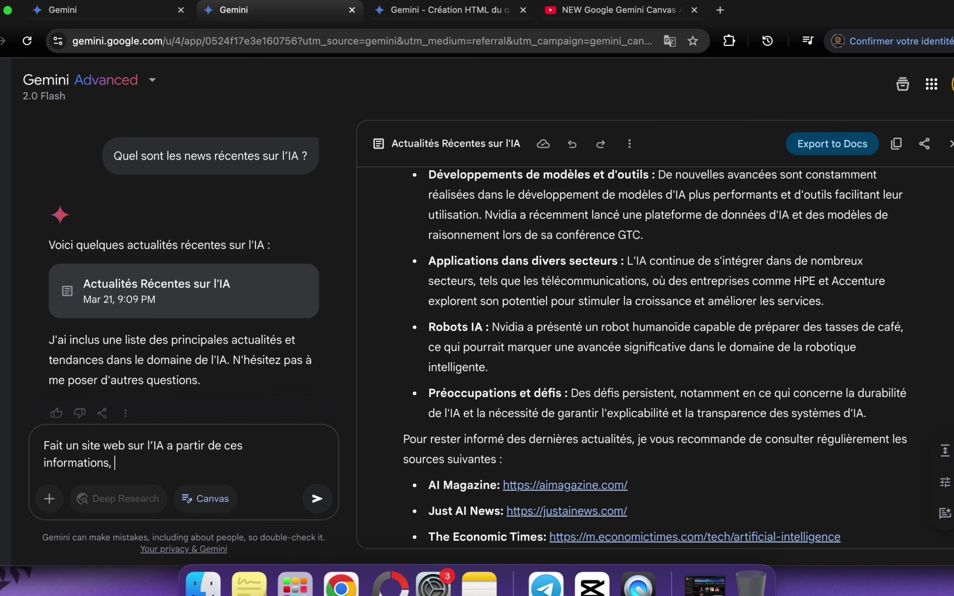
text(avec un beau design)
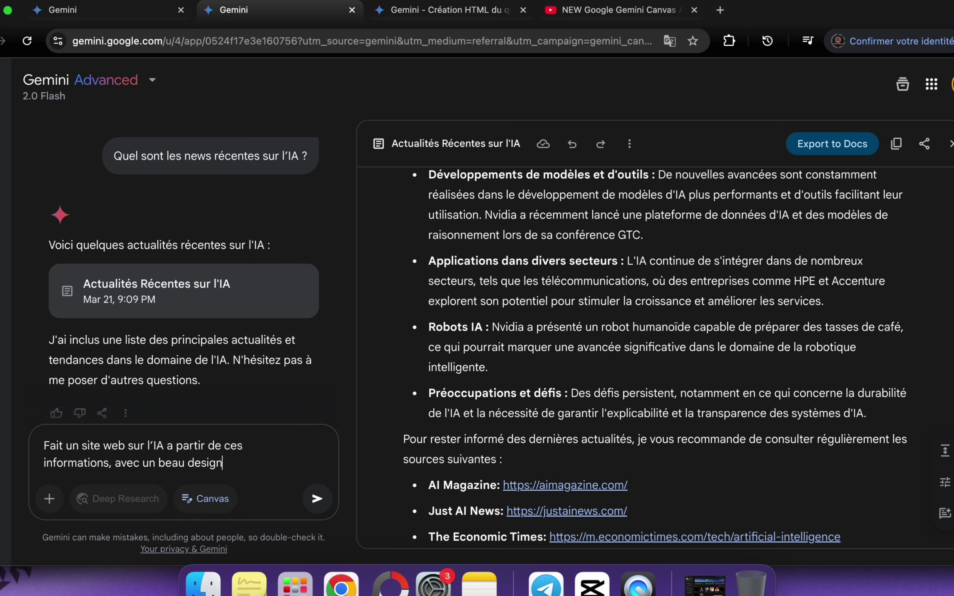
text( moderne et épuré et violet/bleu)
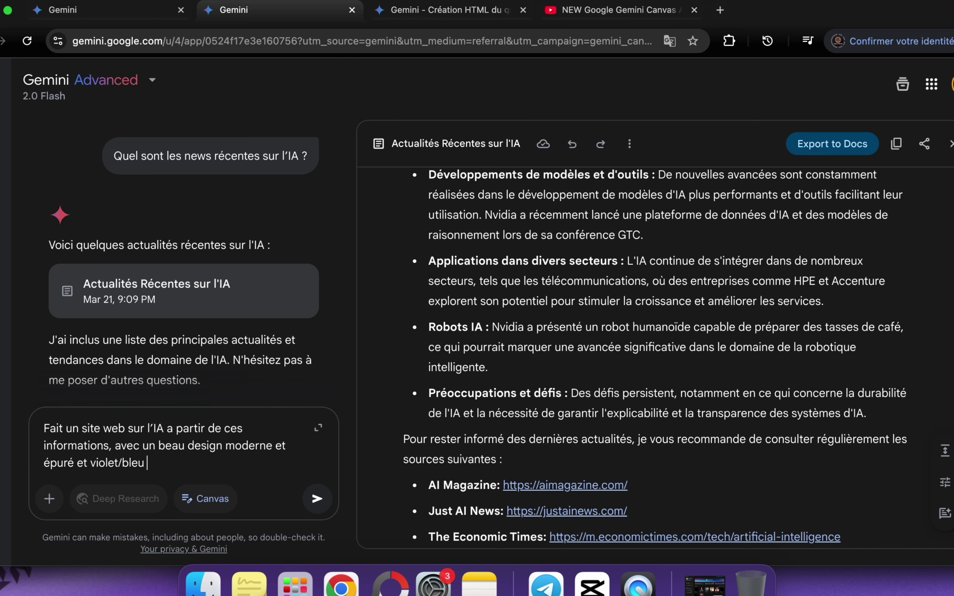
key(Return)
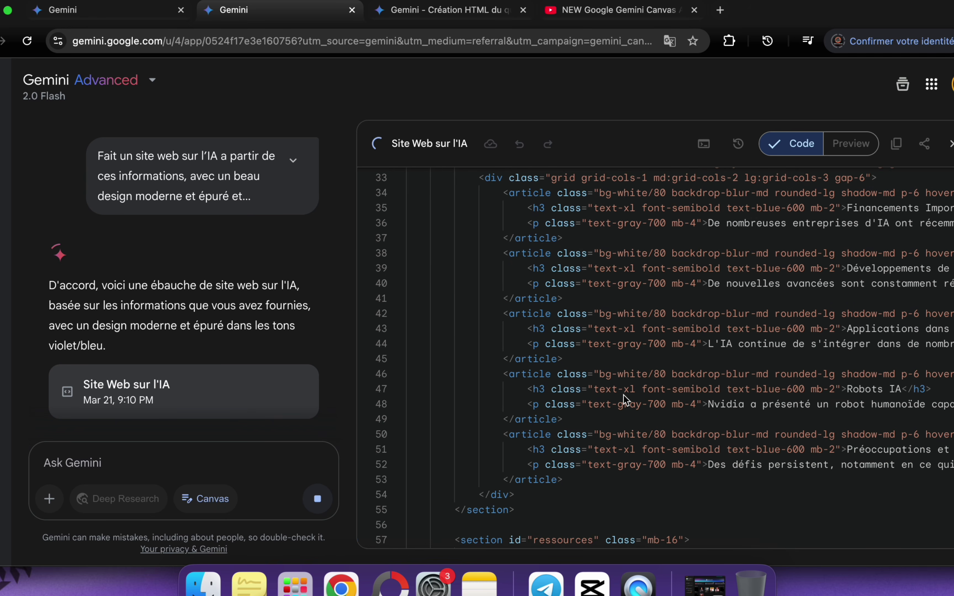
scroll(565, 374, up, 5)
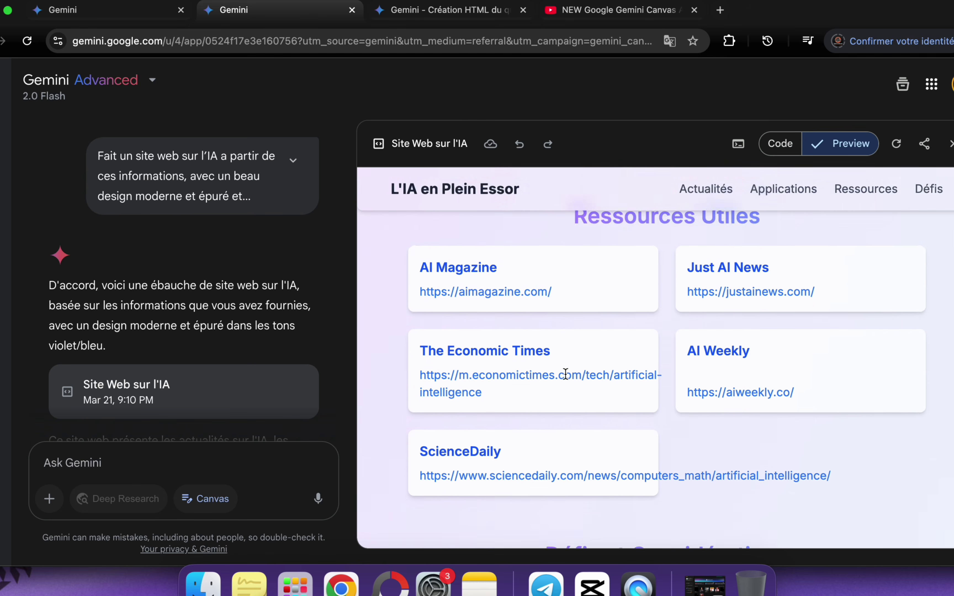
Examine the header, navigation links and news cards of the generated "L'IA en Plein Essor" website preview
scroll(565, 375, up, 10)
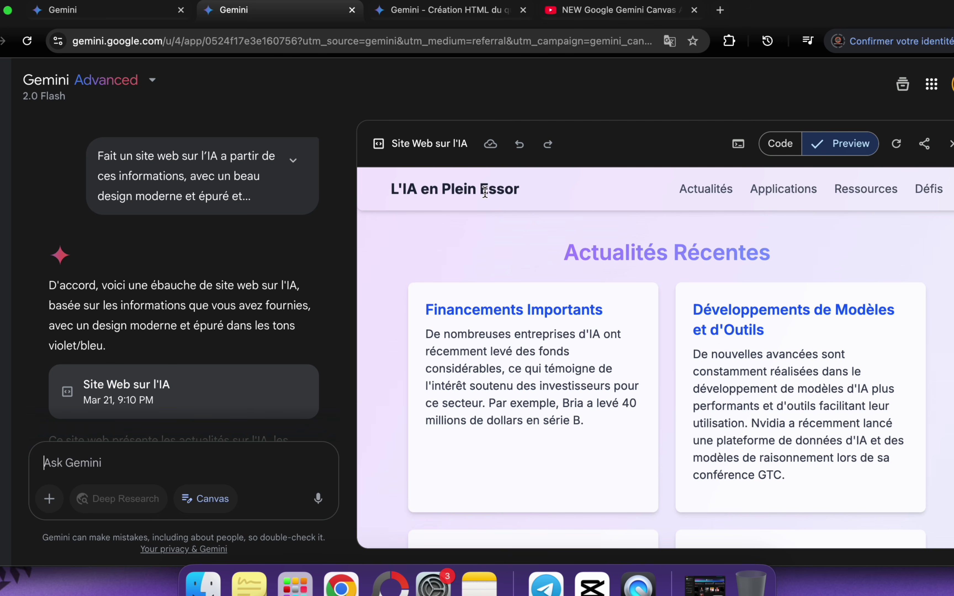
triple_click(485, 192)
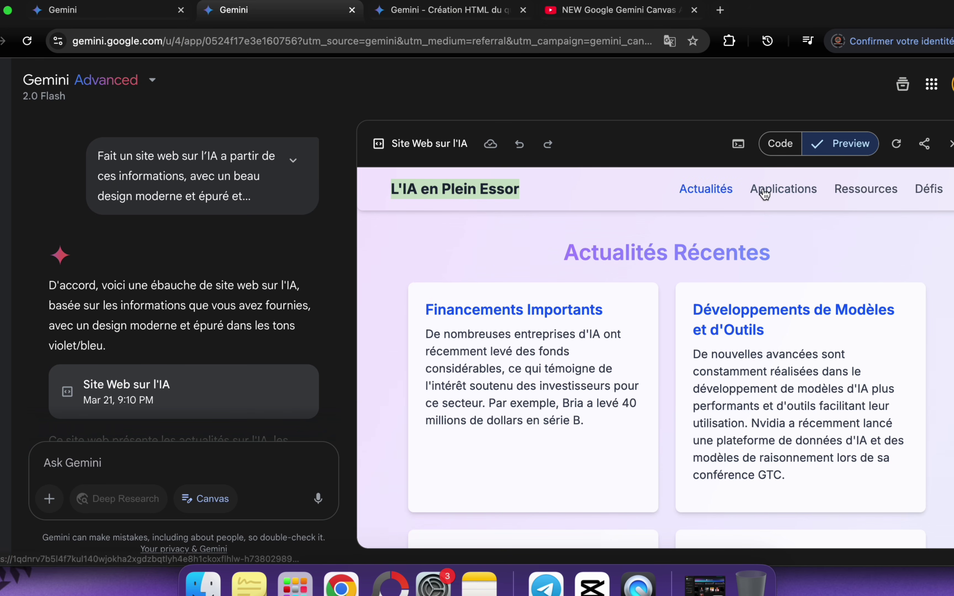
scroll(639, 245, down, 2)
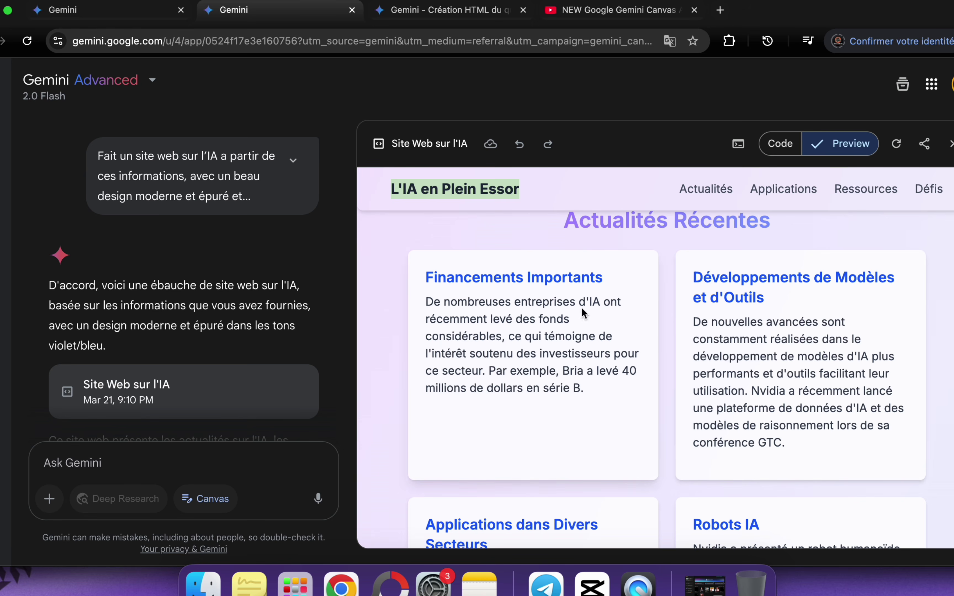
scroll(591, 335, down, 7)
scroll(631, 375, up, 8)
click(639, 395)
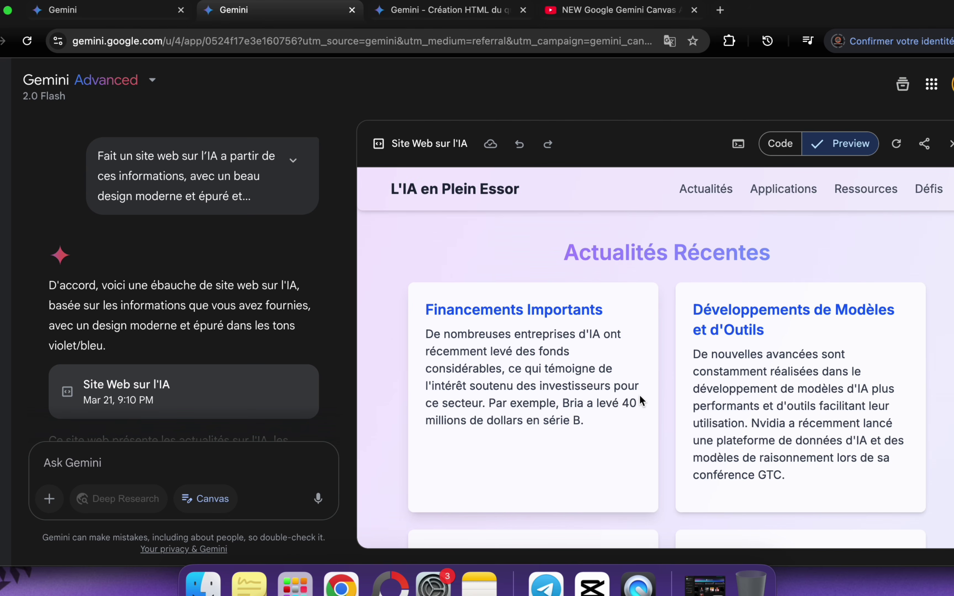
scroll(639, 395, down, 20)
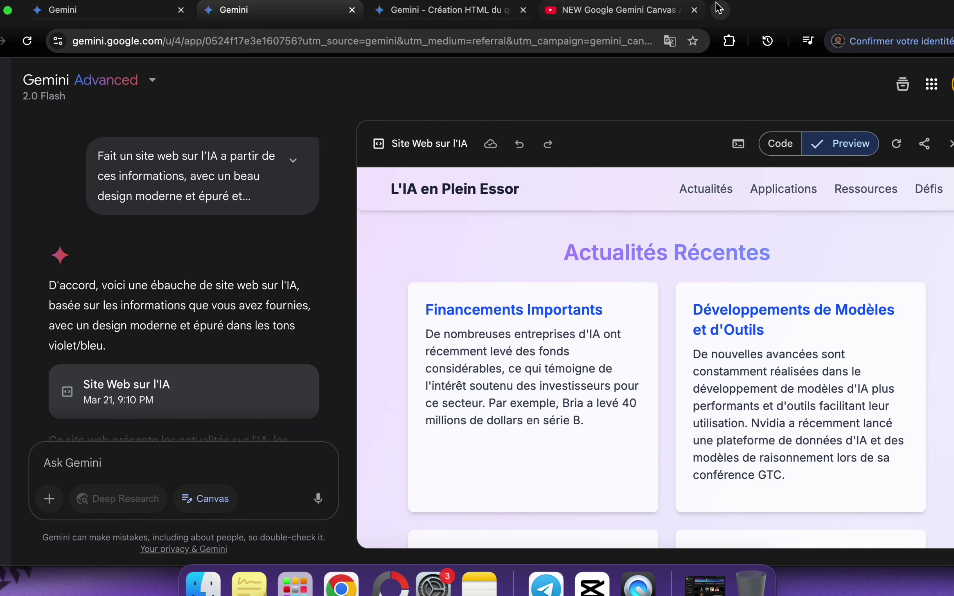
Open chatgpt.com in a new browser tab
click(719, 8)
text(Cgpt)
key(BackSpace)
key(BackSpace)
key(BackSpace)
text(hat)
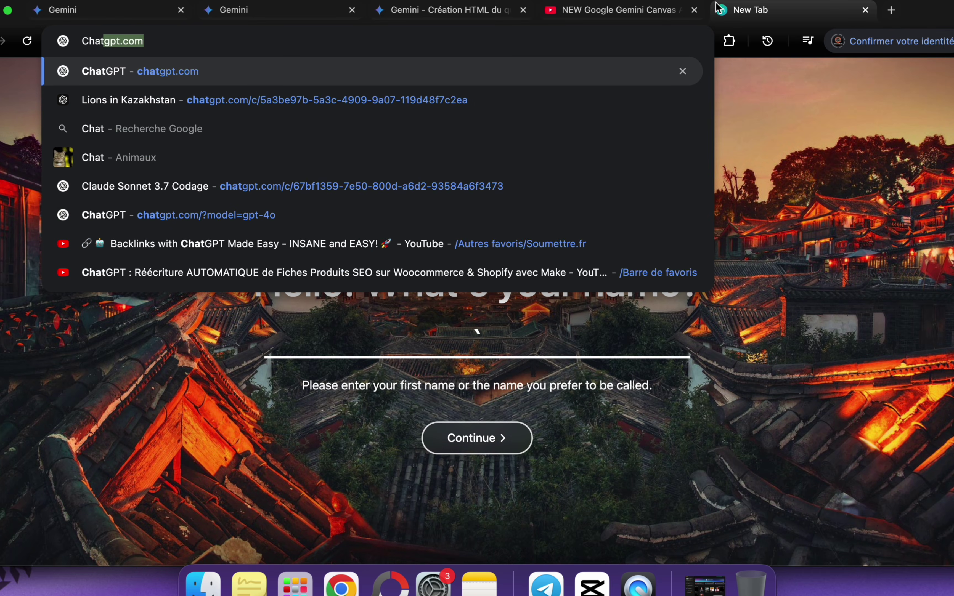
key(Return)
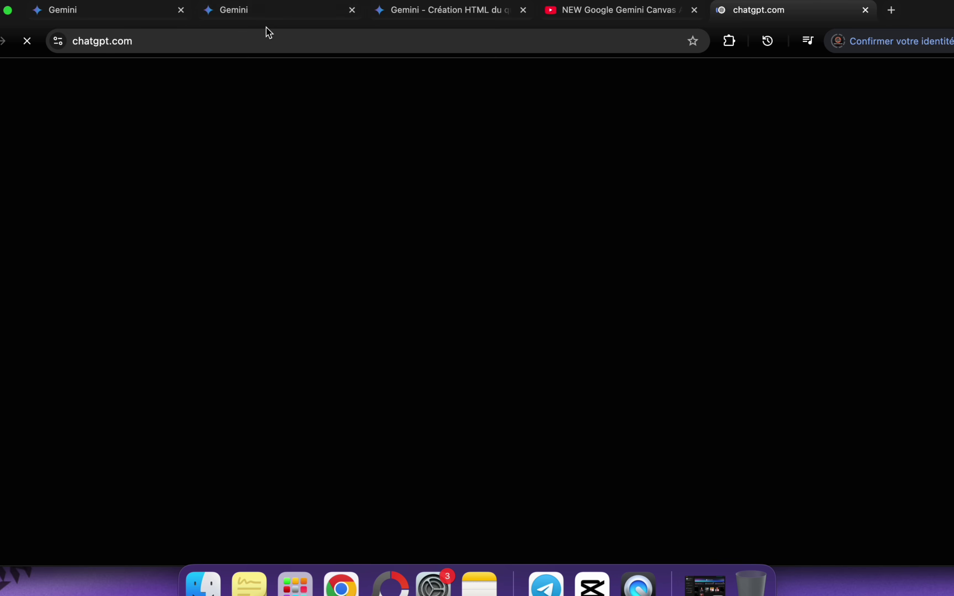
Copy the prompt "Quel sont les news récentes sur l’IA ?" from the Gemini conversation and submit it in ChatGPT
click(273, 15)
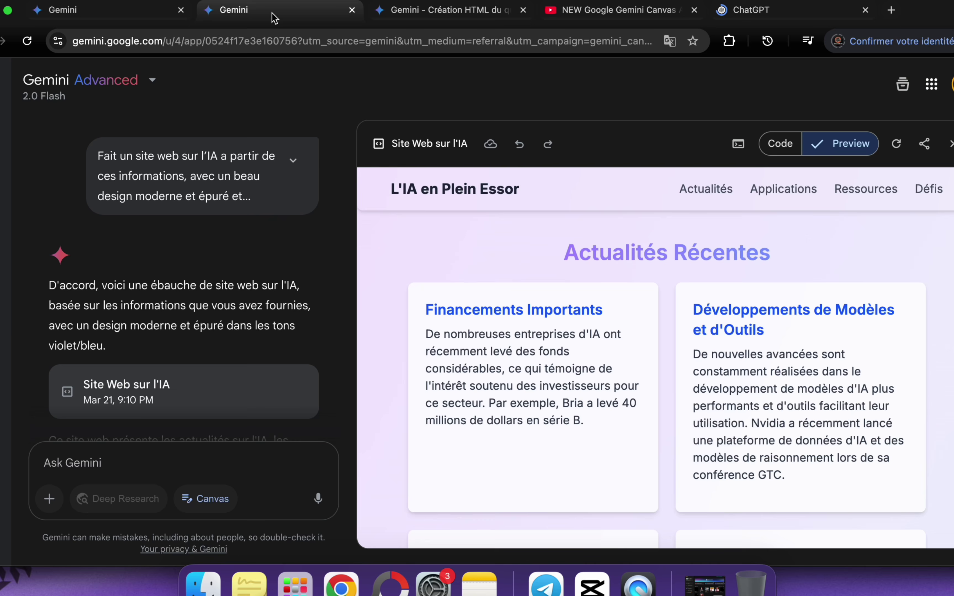
scroll(264, 283, up, 3)
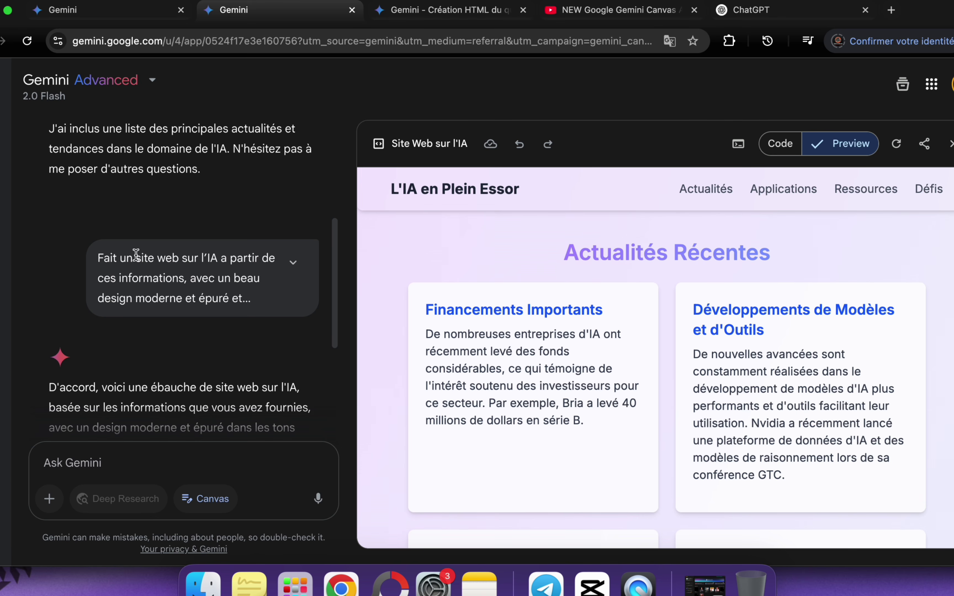
drag(136, 254, 294, 298)
scroll(201, 231, up, 7)
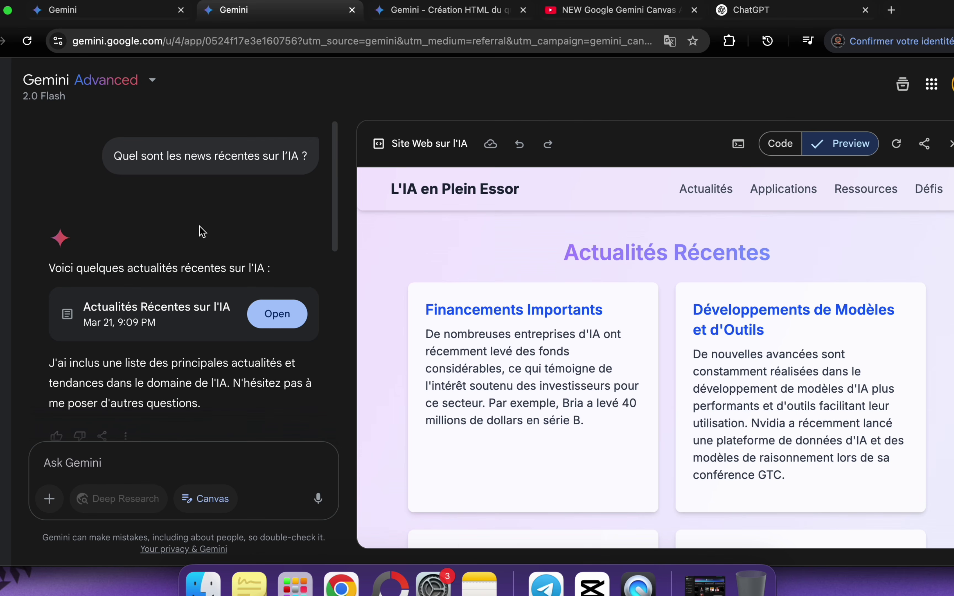
triple_click(157, 151)
key(super+c)
click(751, 9)
key(super+v)
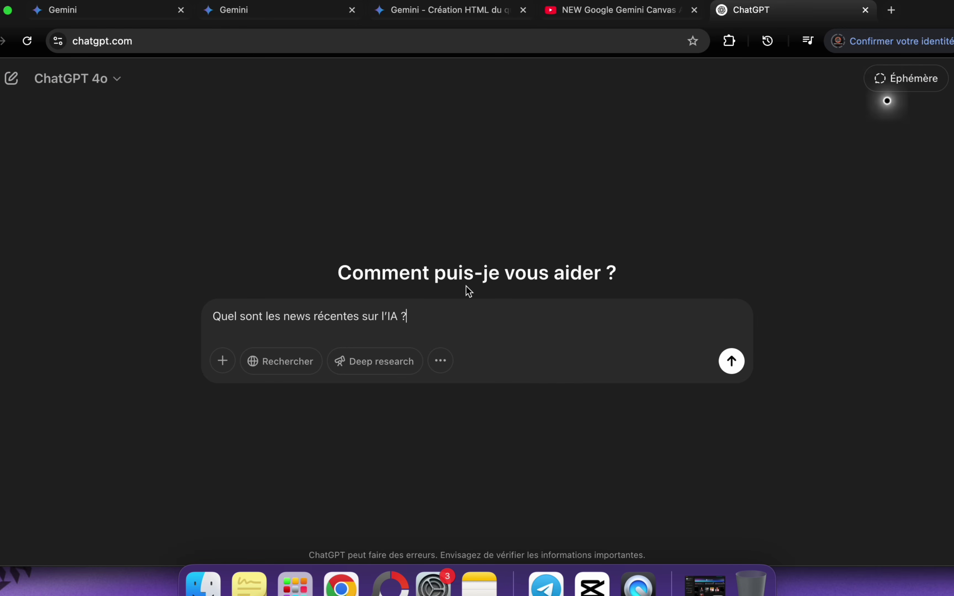
key(Return)
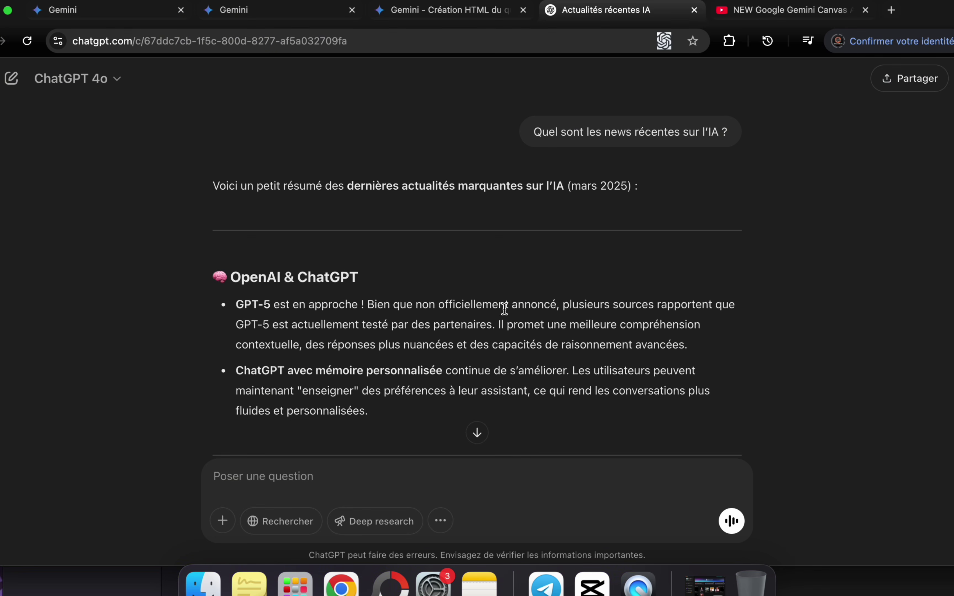
Copy the "Fait un site web sur l’IA a partir de ces informations" prompt from Gemini and submit it in the ChatGPT news conversation
scroll(504, 309, down, 10)
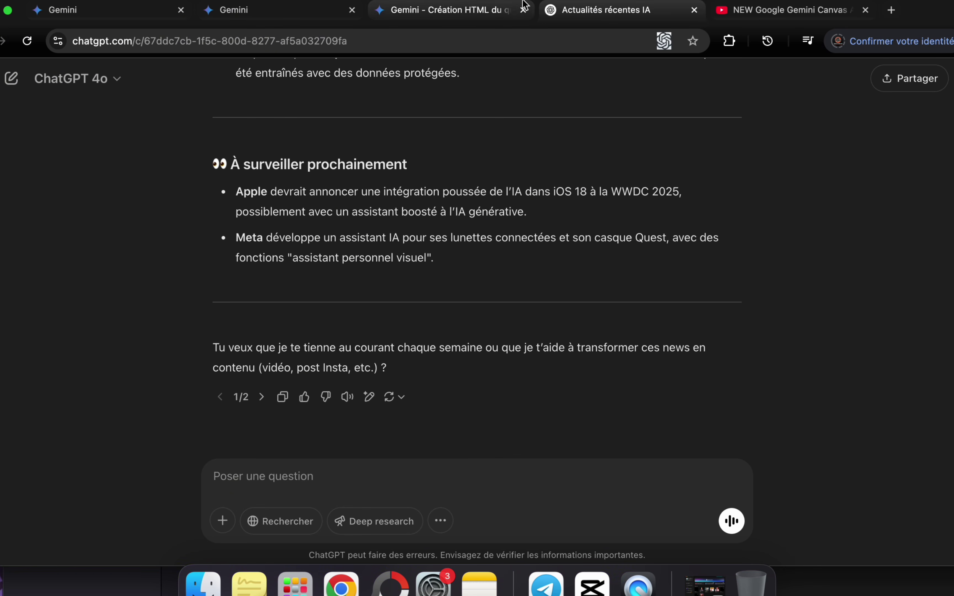
click(455, 6)
click(314, 7)
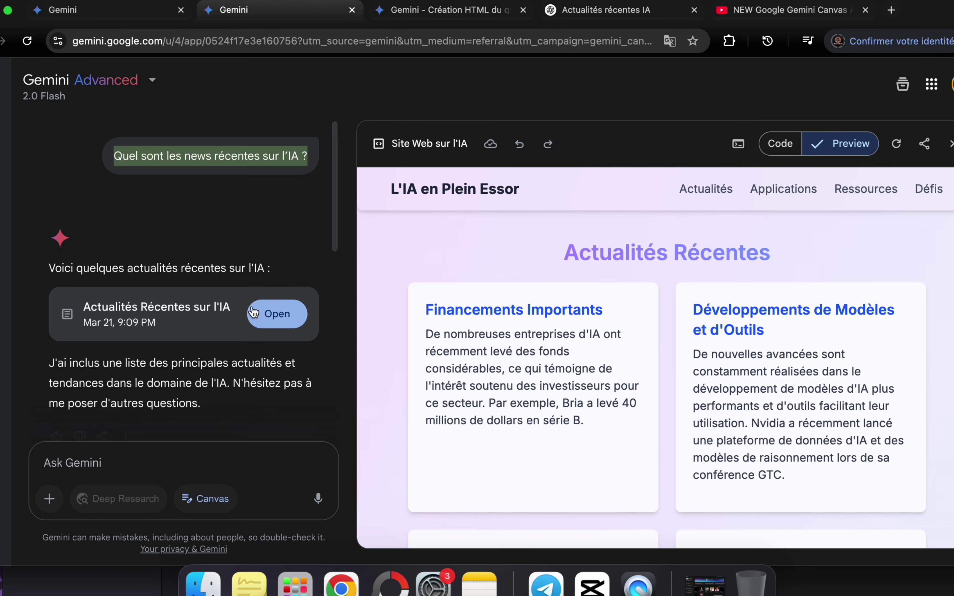
scroll(143, 346, down, 10)
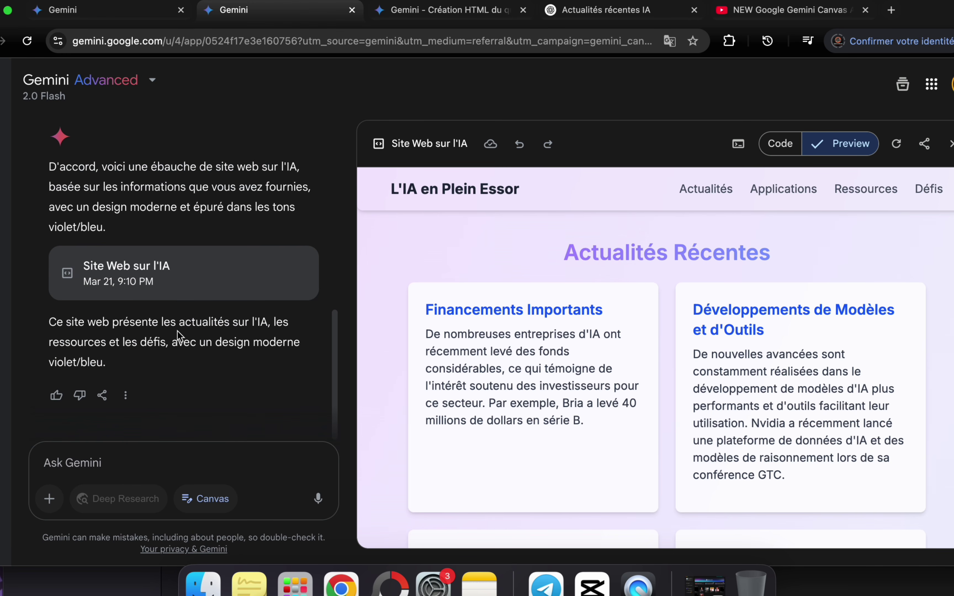
scroll(181, 298, up, 5)
triple_click(183, 275)
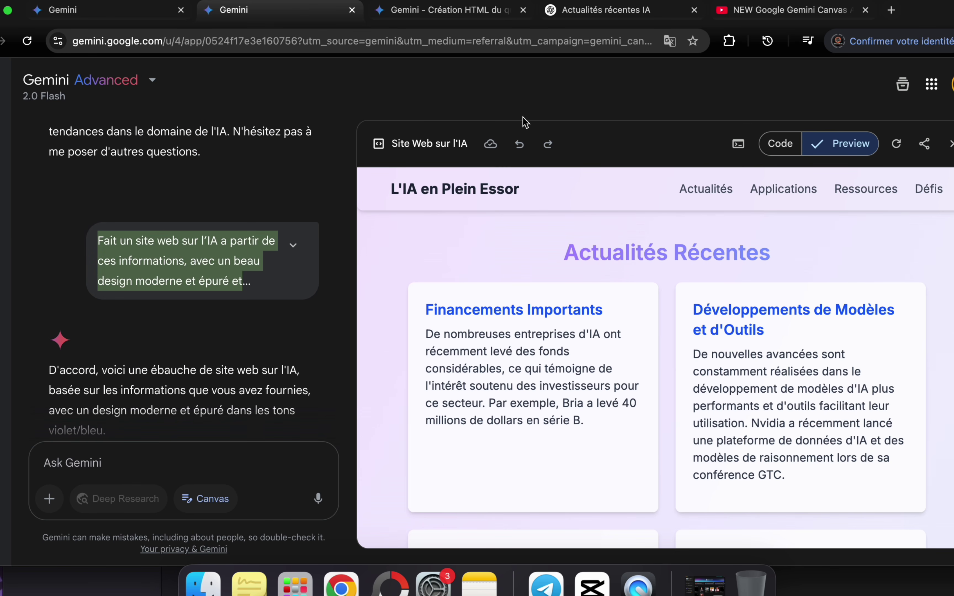
click(620, 13)
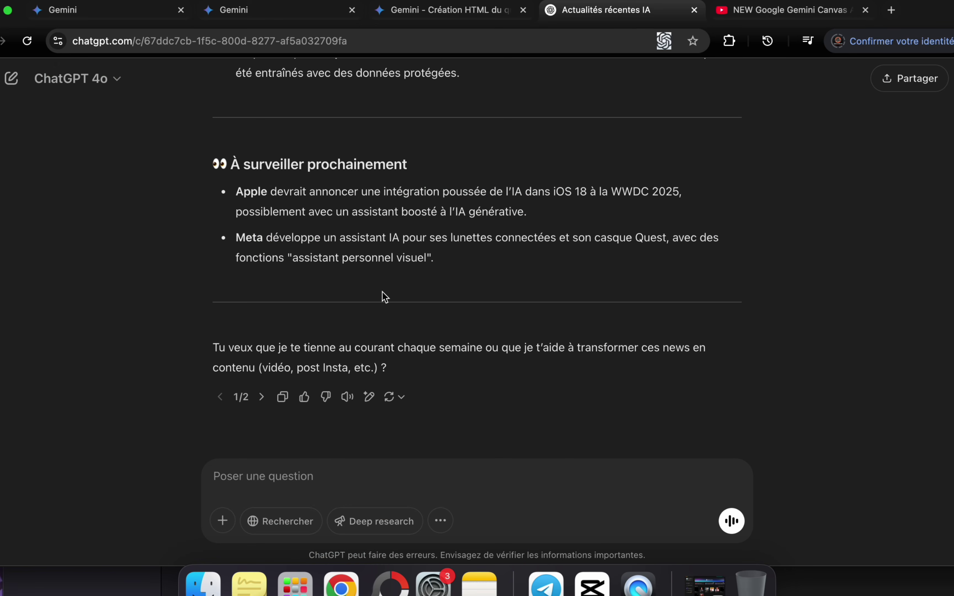
key(super+v)
key(Return)
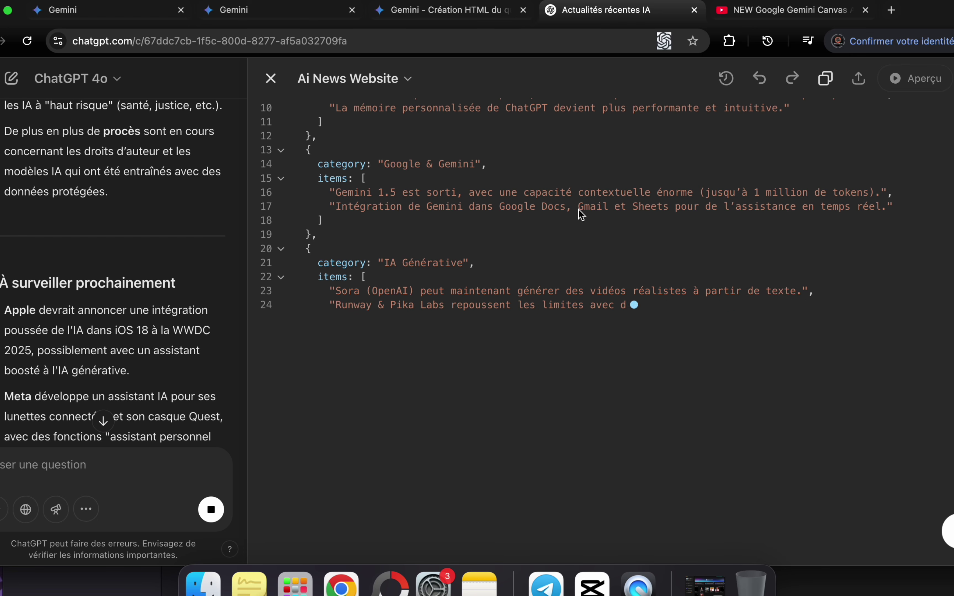
Open grok.com in a new browser tab and place that tab directly after the ChatGPT one
click(898, 11)
text(grok)
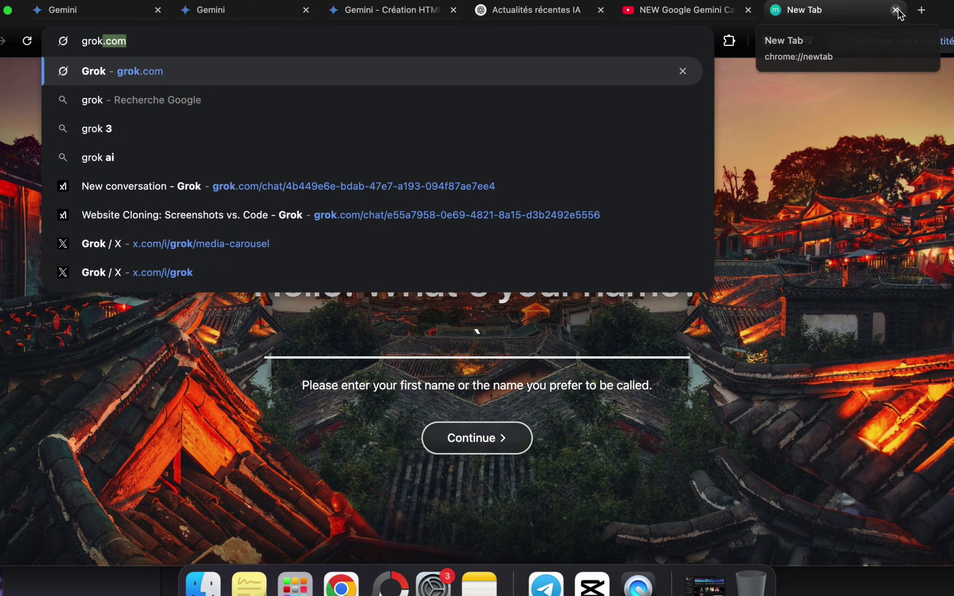
key(Return)
drag(823, 18, 651, 21)
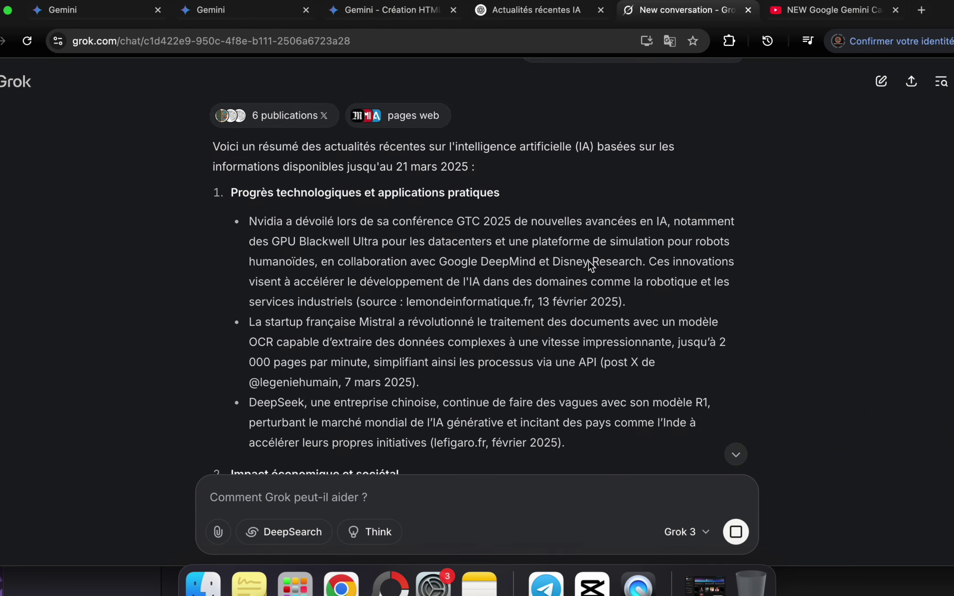
Read through the sections of Grok's AI news summary to its end, checking back on the Gemini conversation
scroll(589, 262, down, 4)
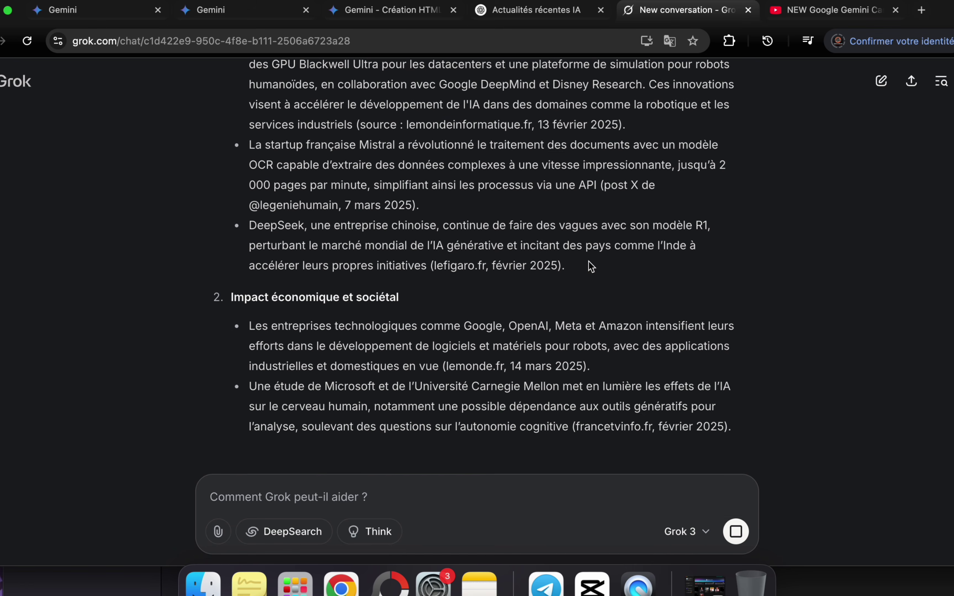
scroll(590, 261, up, 3)
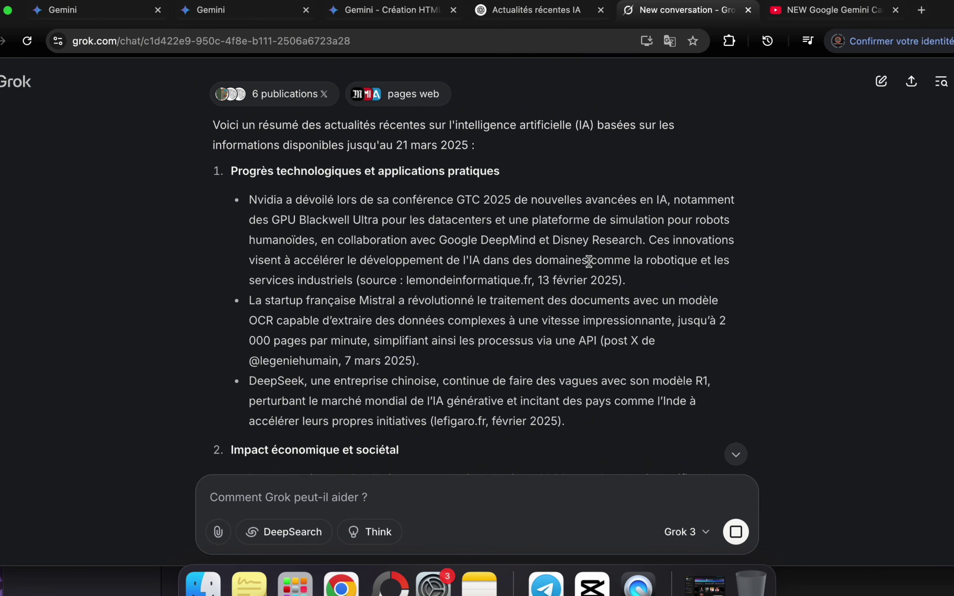
scroll(574, 195, down, 6)
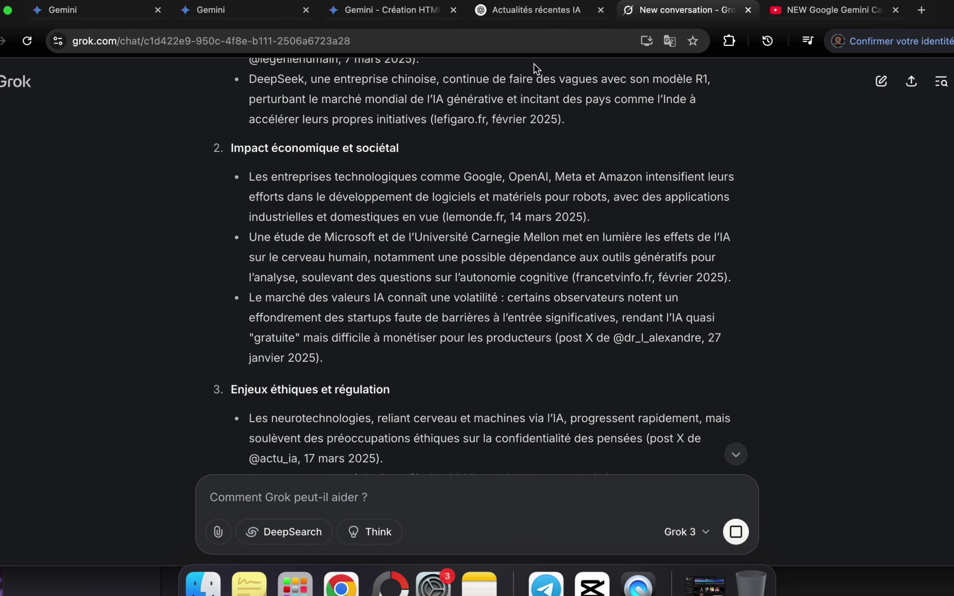
click(372, 16)
click(240, 10)
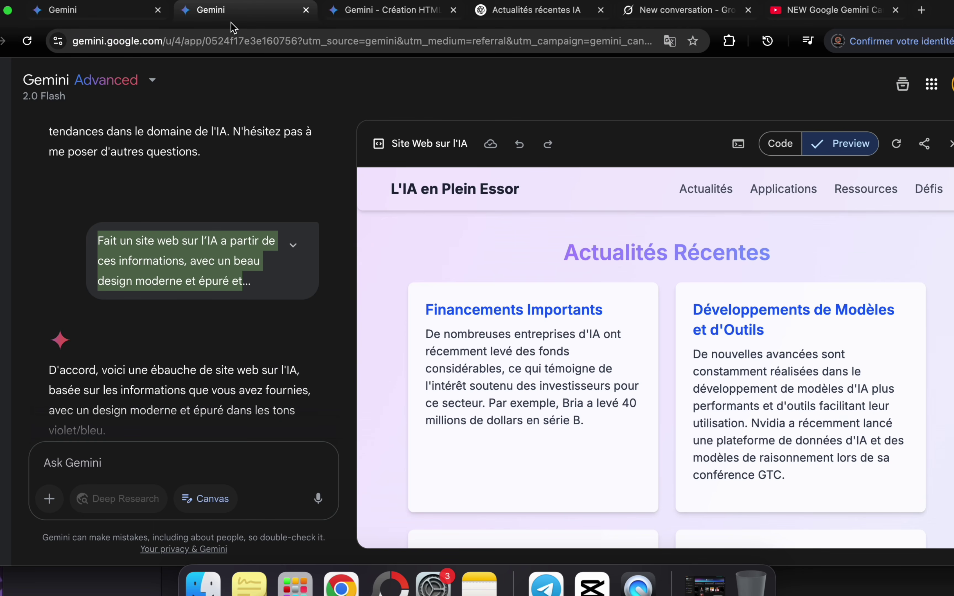
scroll(249, 214, up, 2)
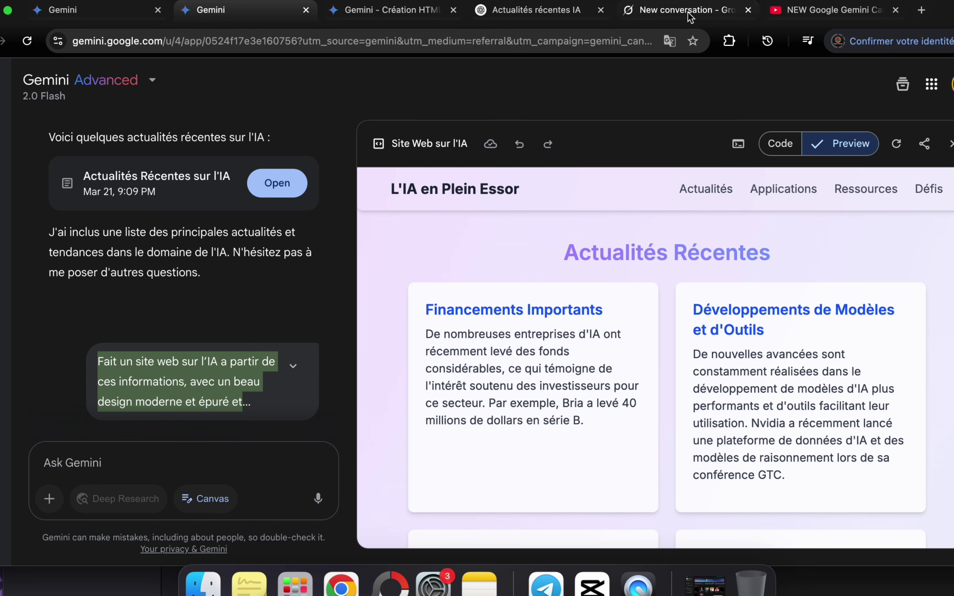
click(678, 10)
scroll(424, 160, down, 10)
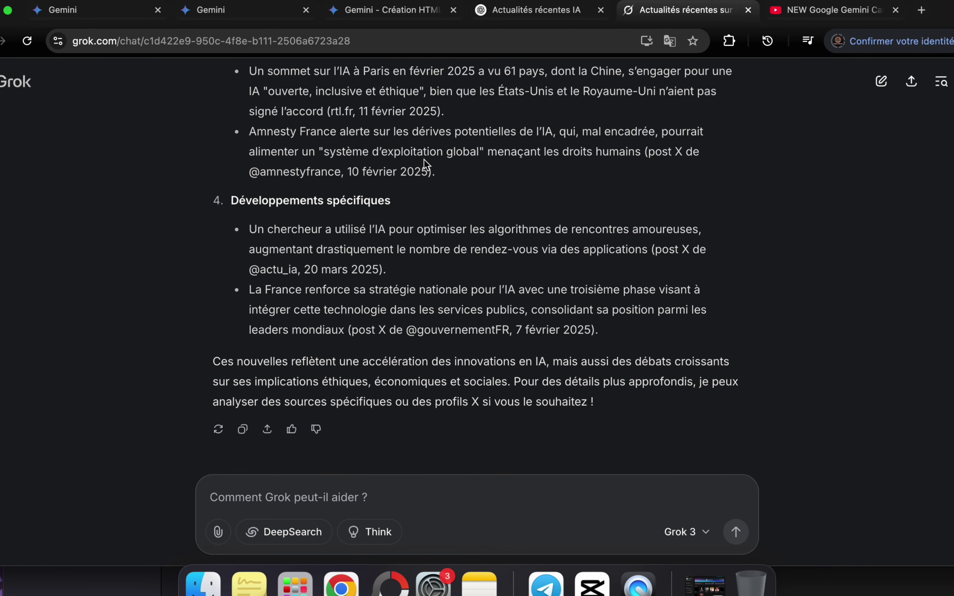
scroll(424, 159, up, 5)
Examine the category cards and footer of ChatGPT's "Actus de l'IA - Mars 2025" website preview
key(ctrl+shift+Tab)
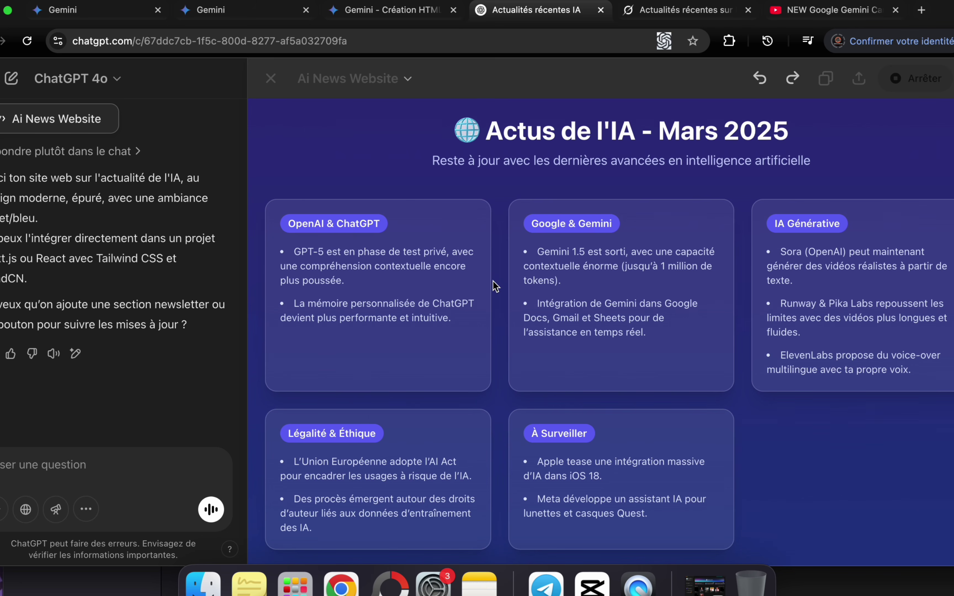
scroll(496, 286, down, 3)
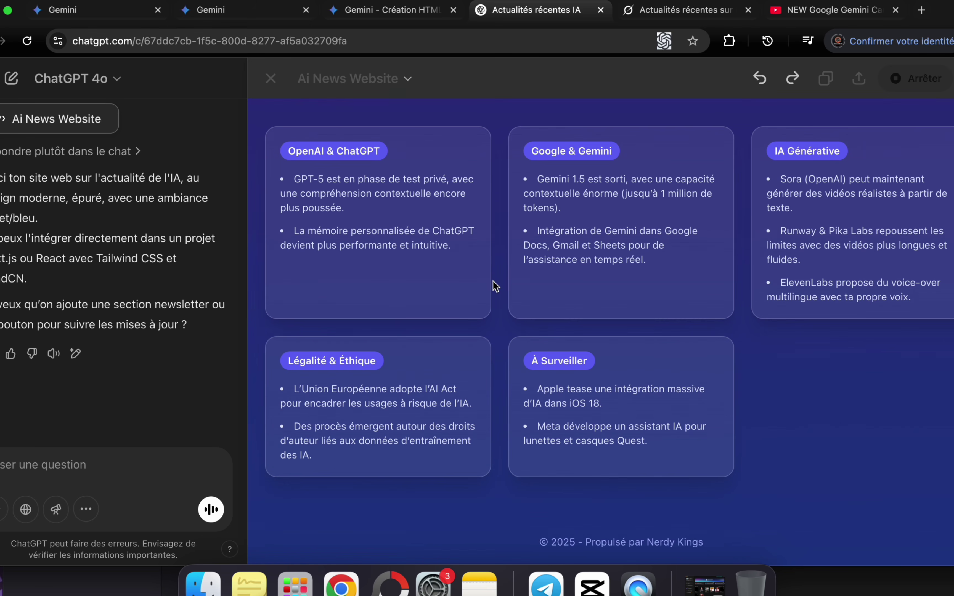
scroll(496, 286, up, 2)
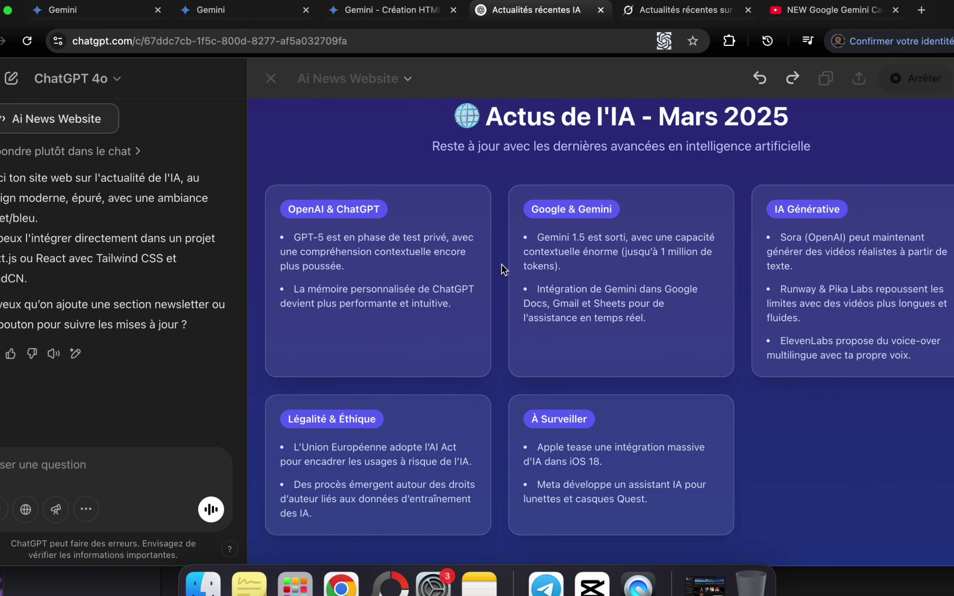
scroll(504, 271, up, 1)
scroll(505, 270, down, 3)
scroll(505, 270, up, 3)
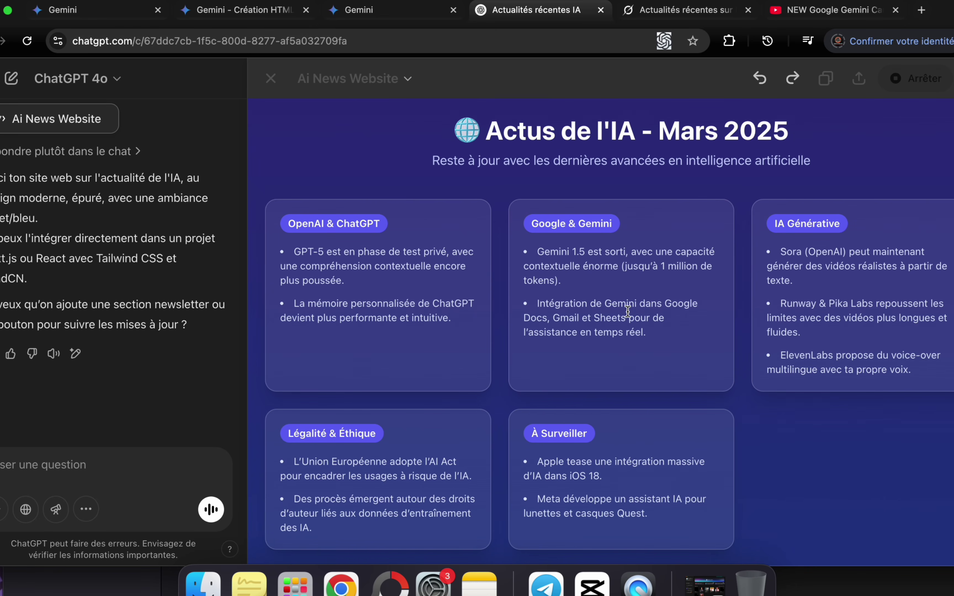
scroll(606, 304, down, 3)
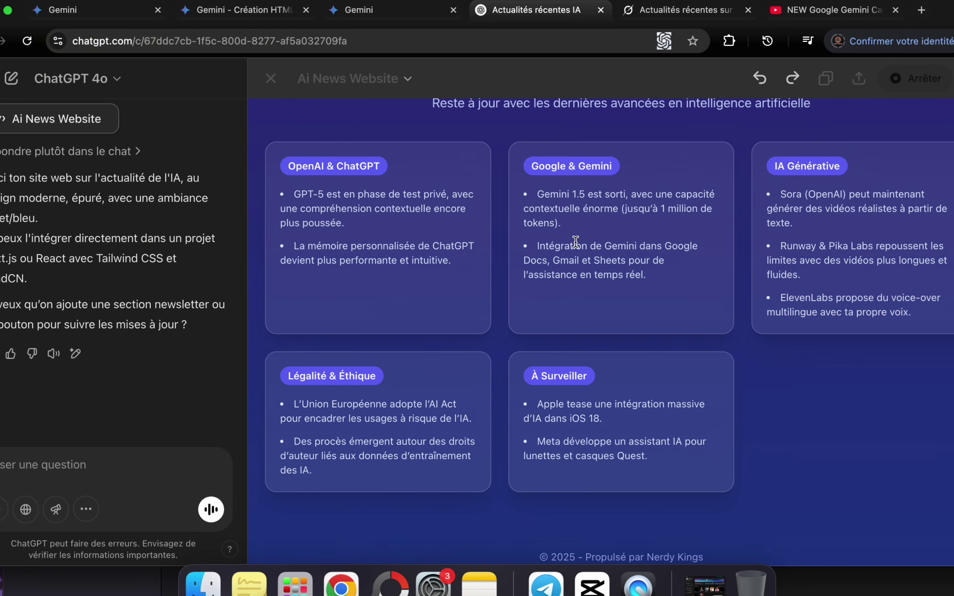
Compare ChatGPT's website with Grok's "Actualités sur l'IA - Mars 2025" preview, viewing its cards down to the footer
click(666, 14)
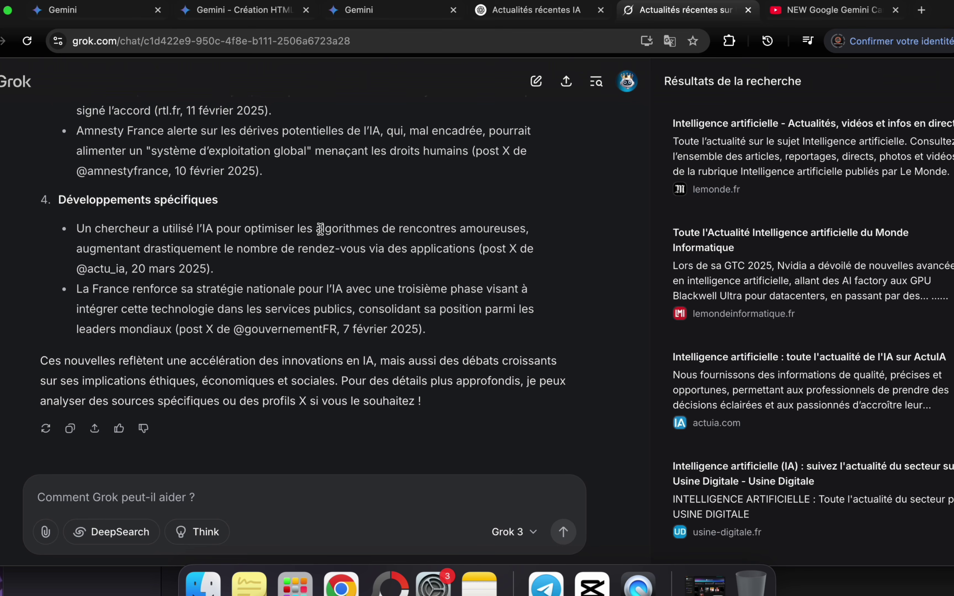
click(527, 12)
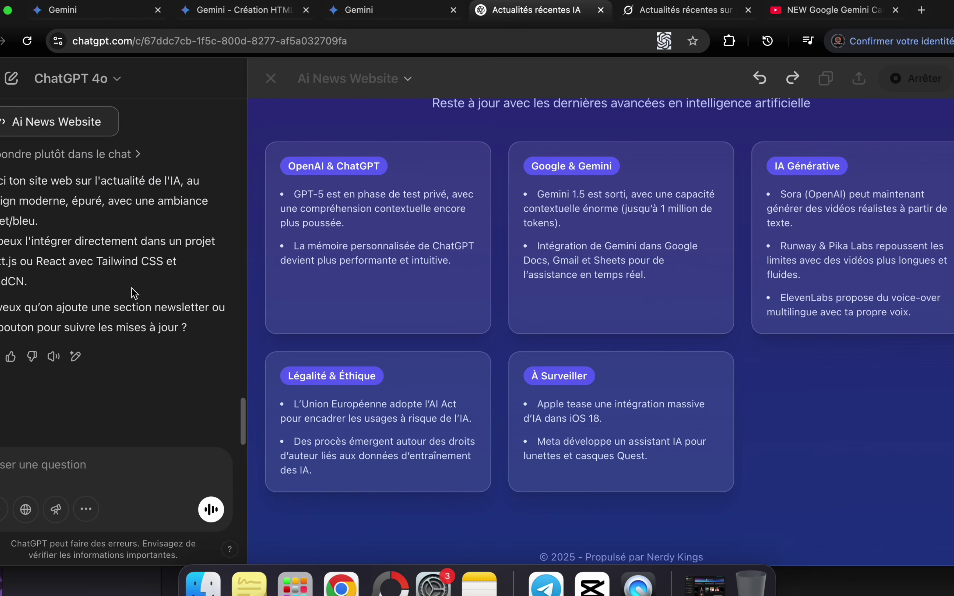
key(ctrl+Tab)
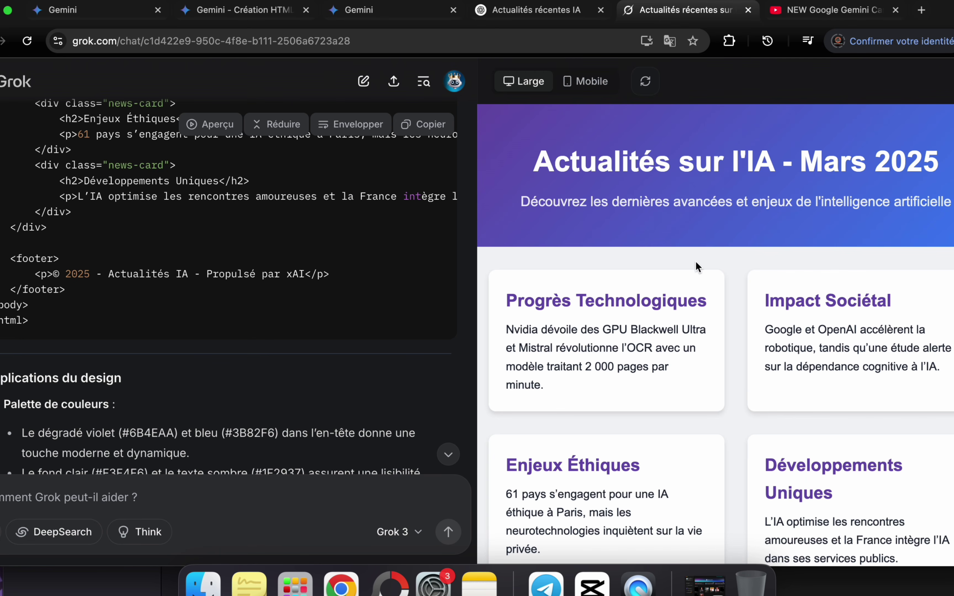
scroll(678, 236, down, 3)
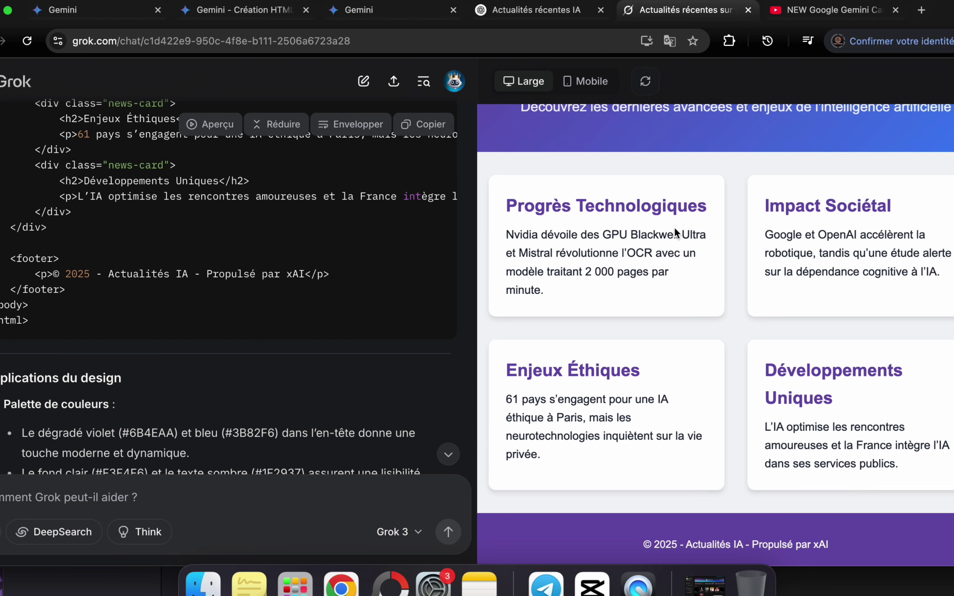
Widen Grok's website preview and compare its header and cards with Gemini's "L'IA en Plein Essor" site
drag(477, 136, 339, 114)
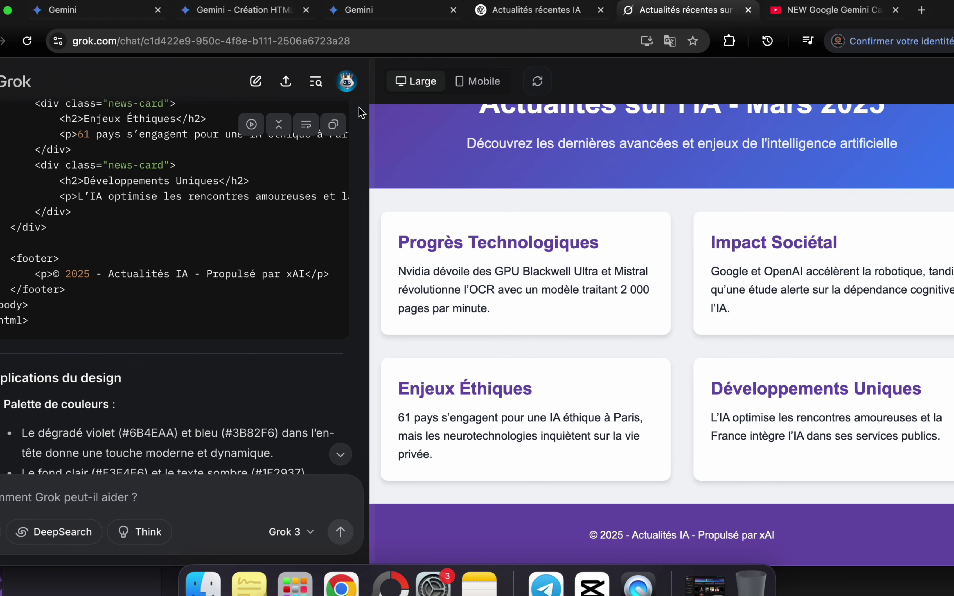
key(super+3)
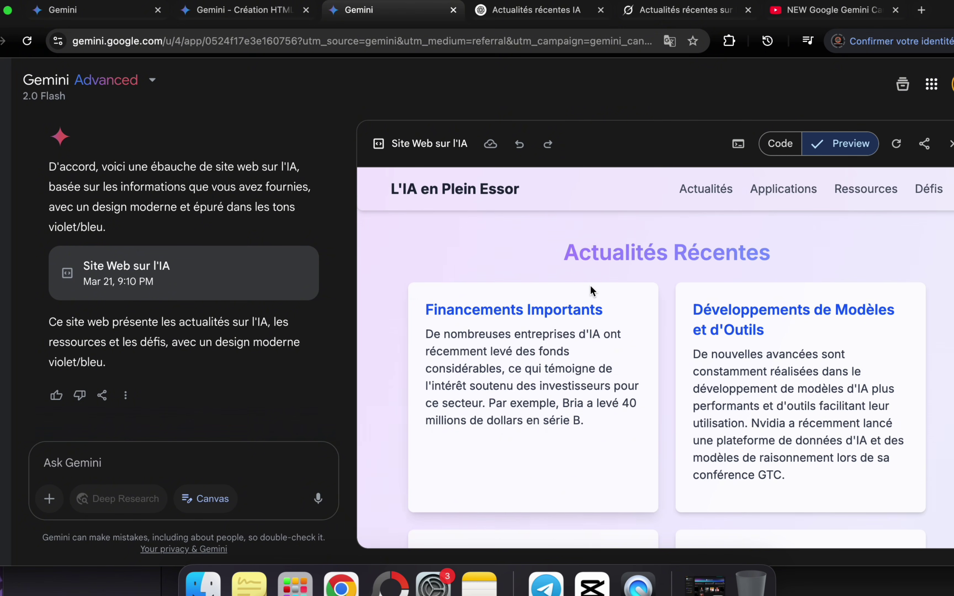
scroll(590, 287, down, 1)
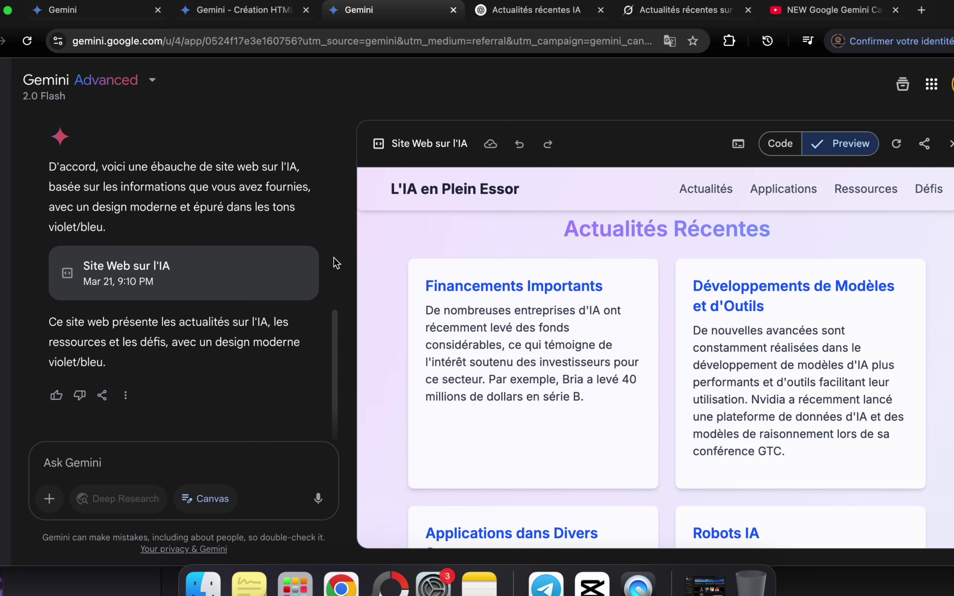
scroll(538, 281, up, 1)
key(super+5)
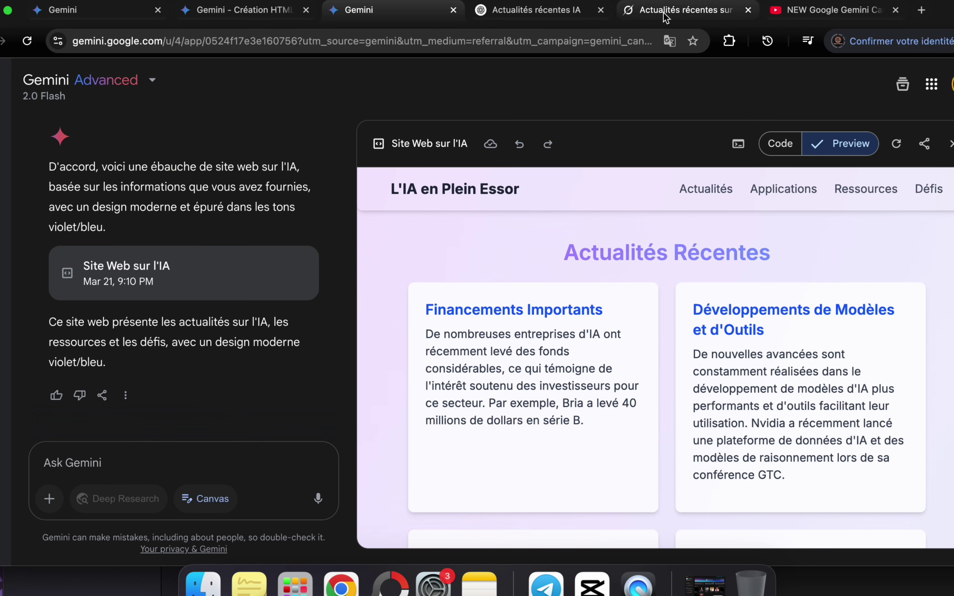
scroll(638, 382, up, 2)
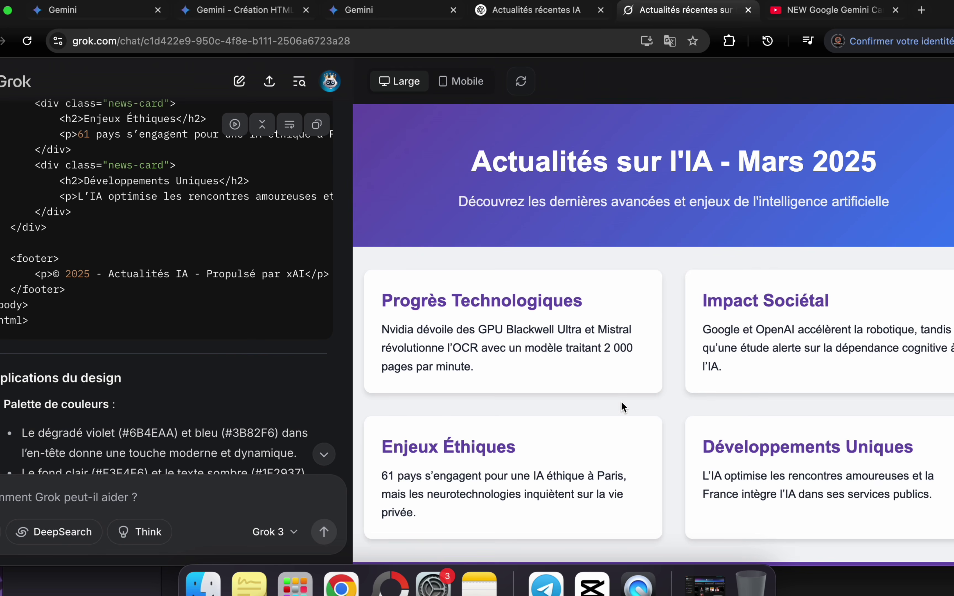
scroll(622, 406, down, 3)
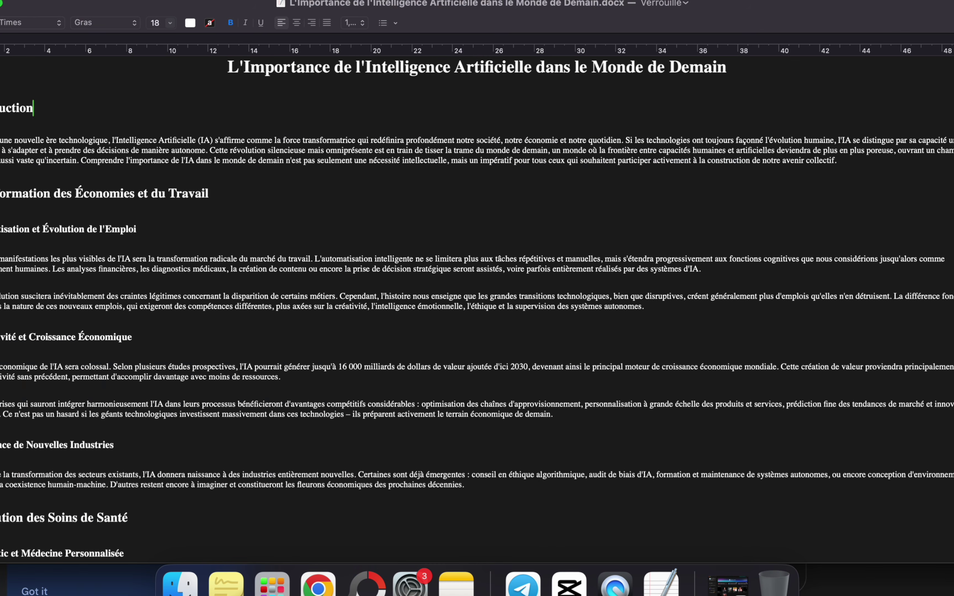
Look over the document "L'Importance de l'Intelligence Artificielle dans le Monde de Demain" from its title to the education section
scroll(356, 101, left, 3)
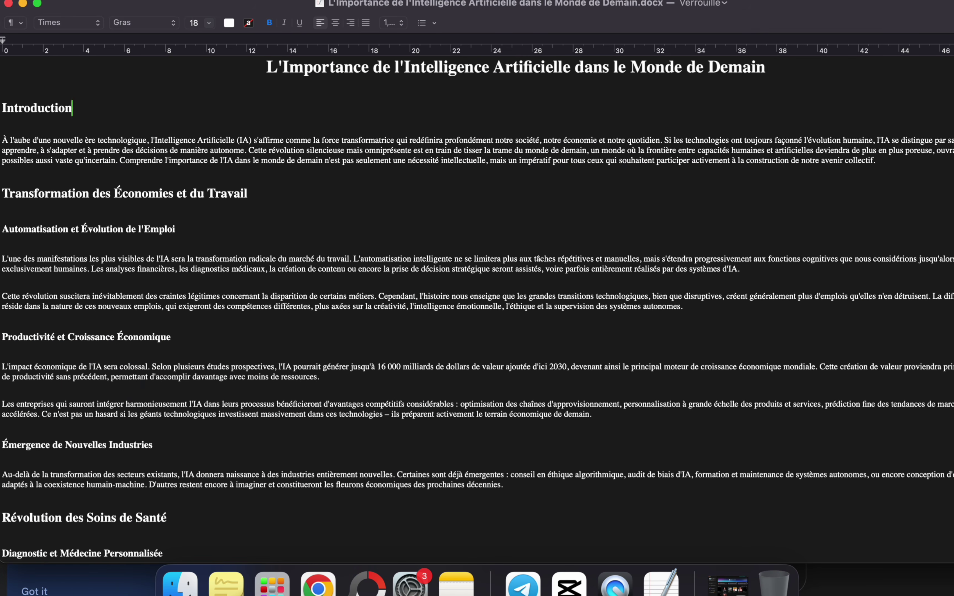
scroll(355, 101, right, 3)
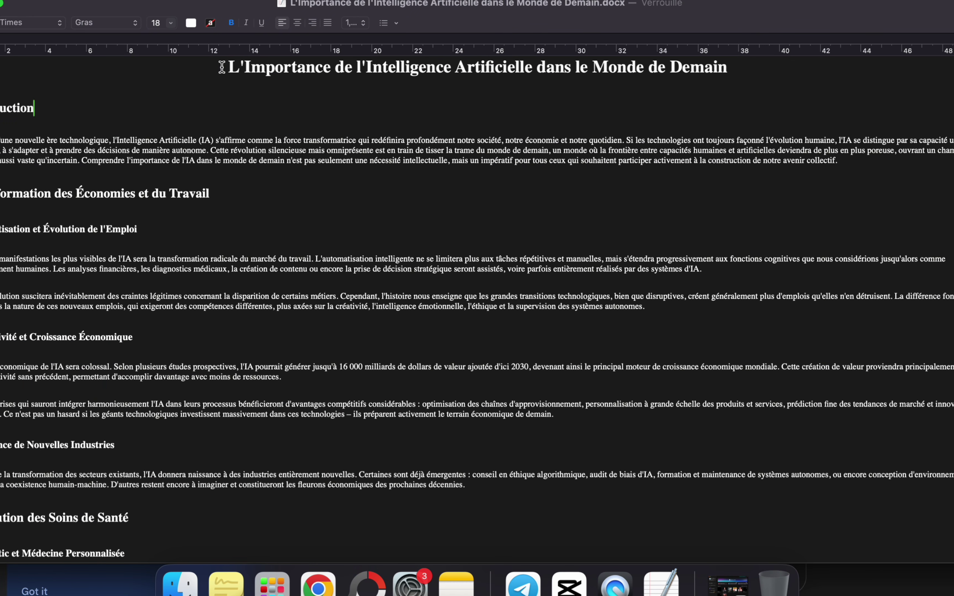
drag(228, 67, 675, 75)
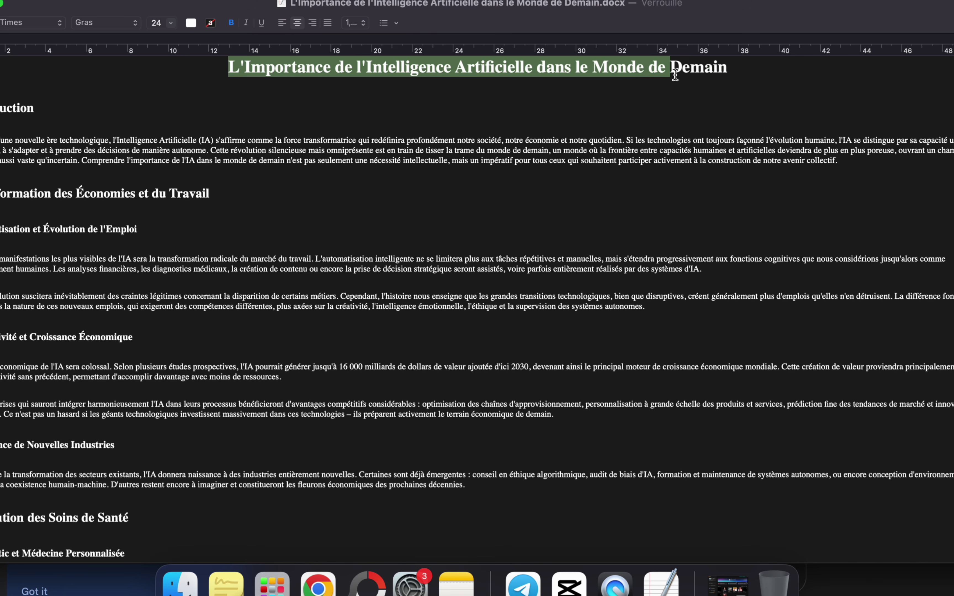
click(701, 116)
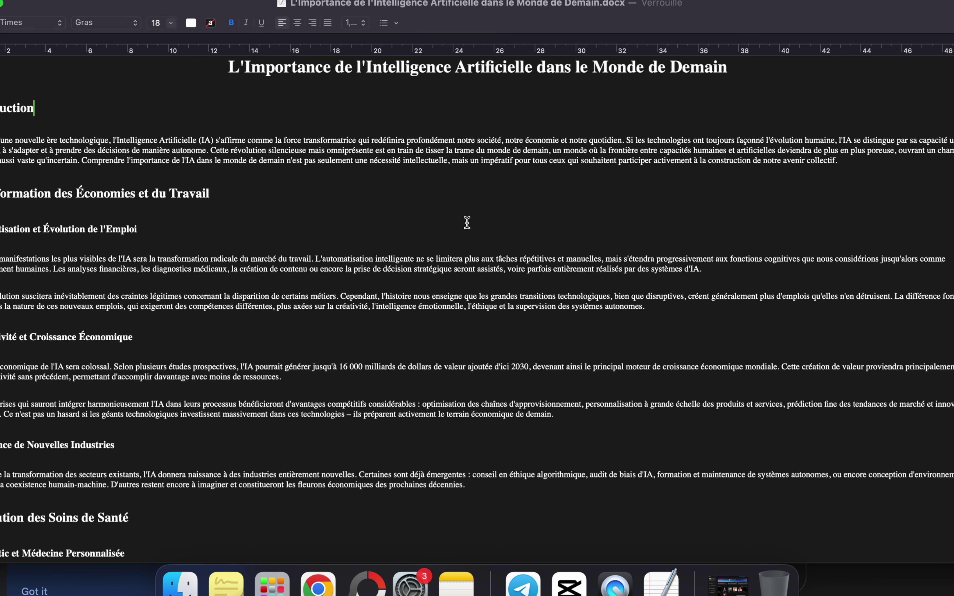
scroll(457, 225, down, 10)
scroll(455, 227, down, 4)
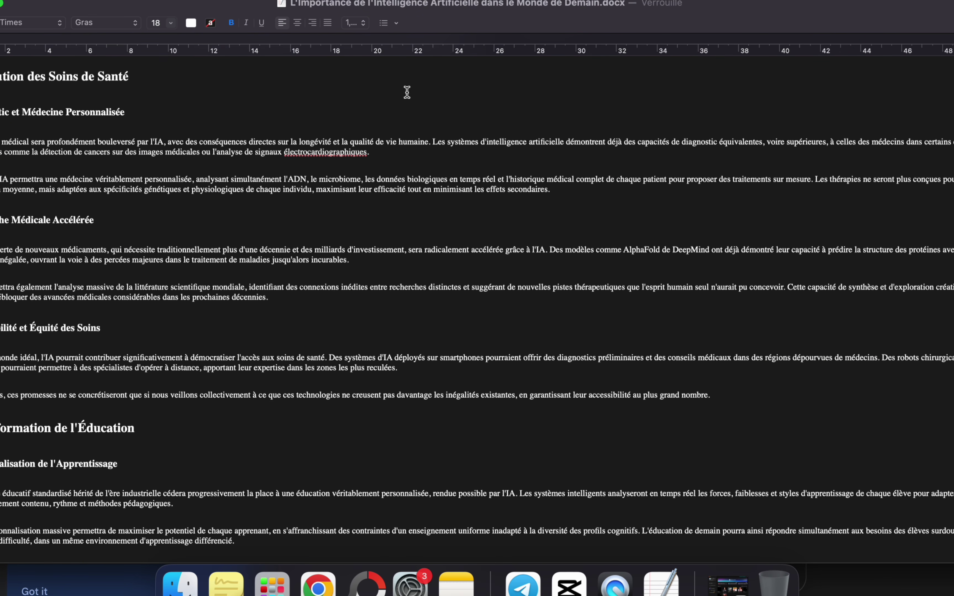
Minimize the document window and move the browser window up to show Gemini's audio overview conversation in full
key(super+m)
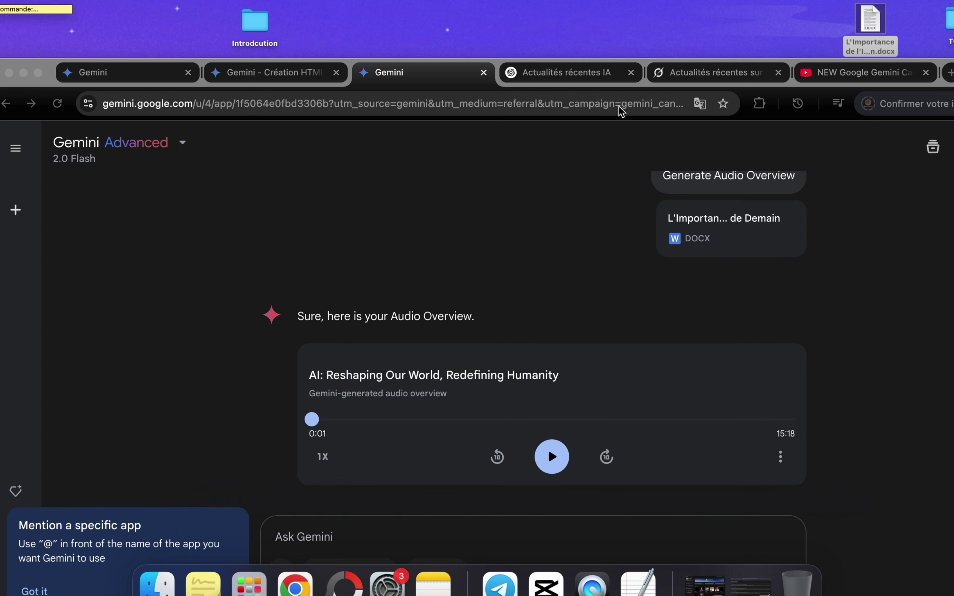
drag(953, 72, 950, 12)
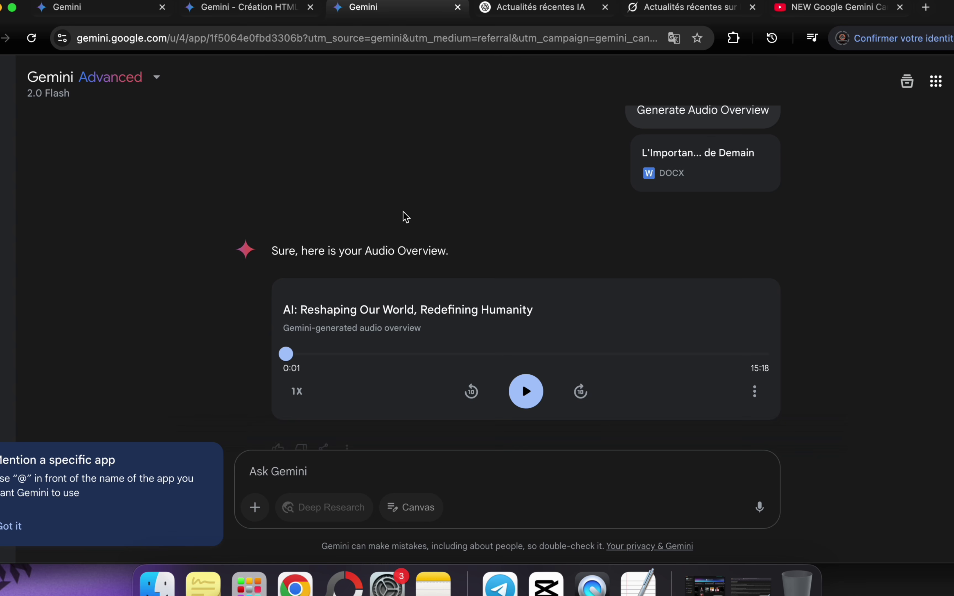
scroll(662, 228, up, 1)
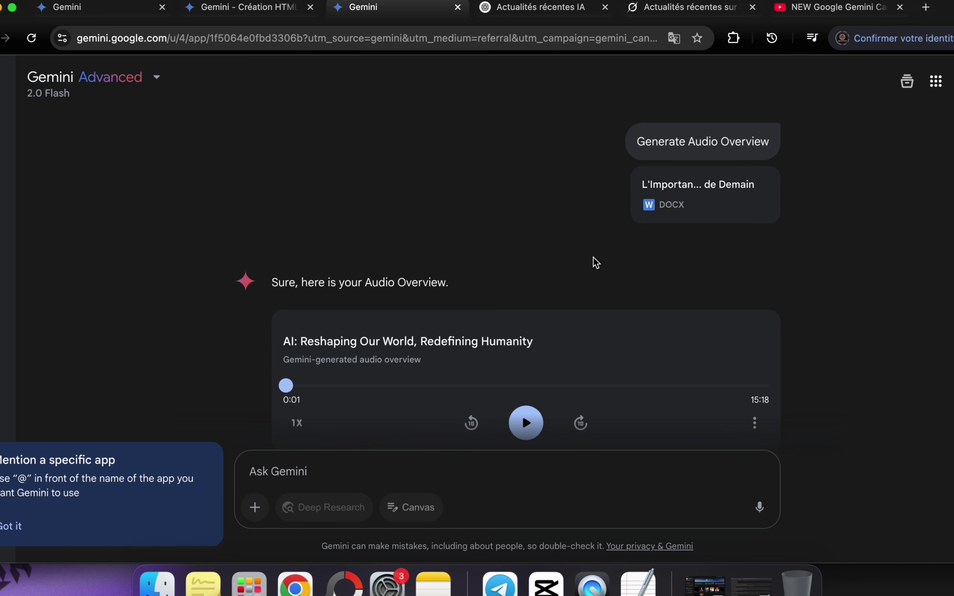
Play the opening of the audio overview "AI: Reshaping Our World, Redefining Humanity" up to 0:14 and review its player card
click(533, 429)
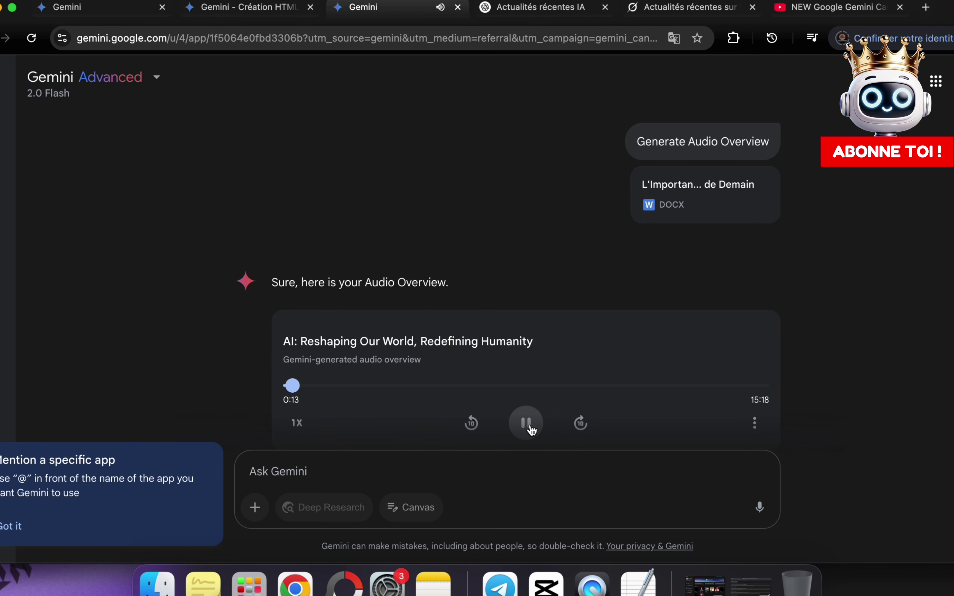
click(527, 423)
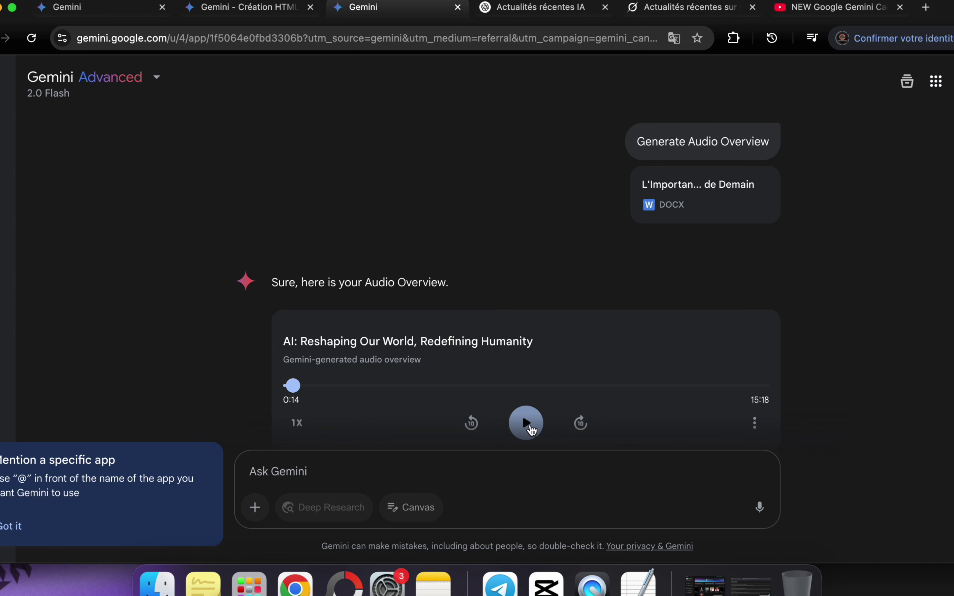
scroll(529, 427, down, 1)
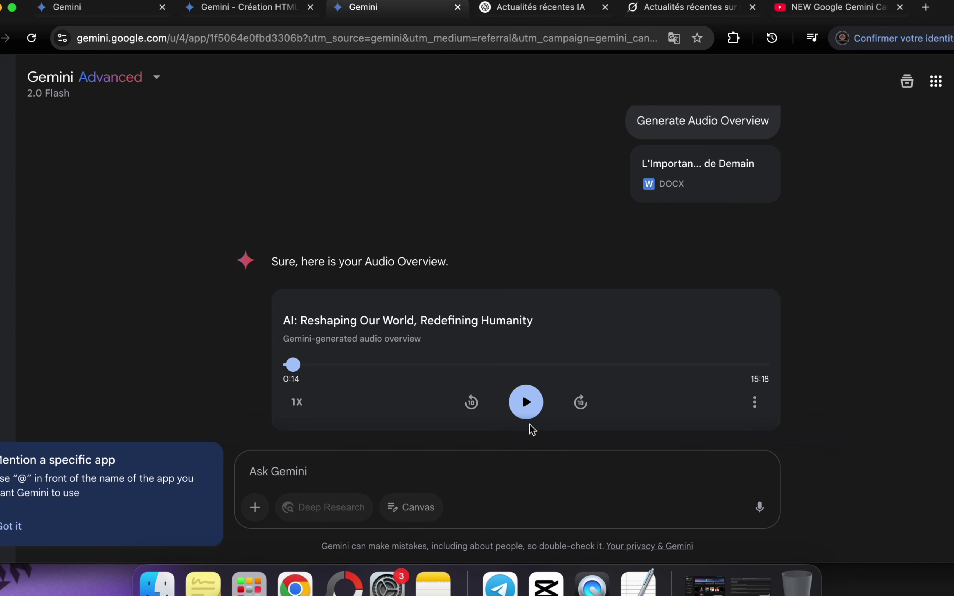
scroll(529, 427, down, 1)
scroll(529, 428, up, 2)
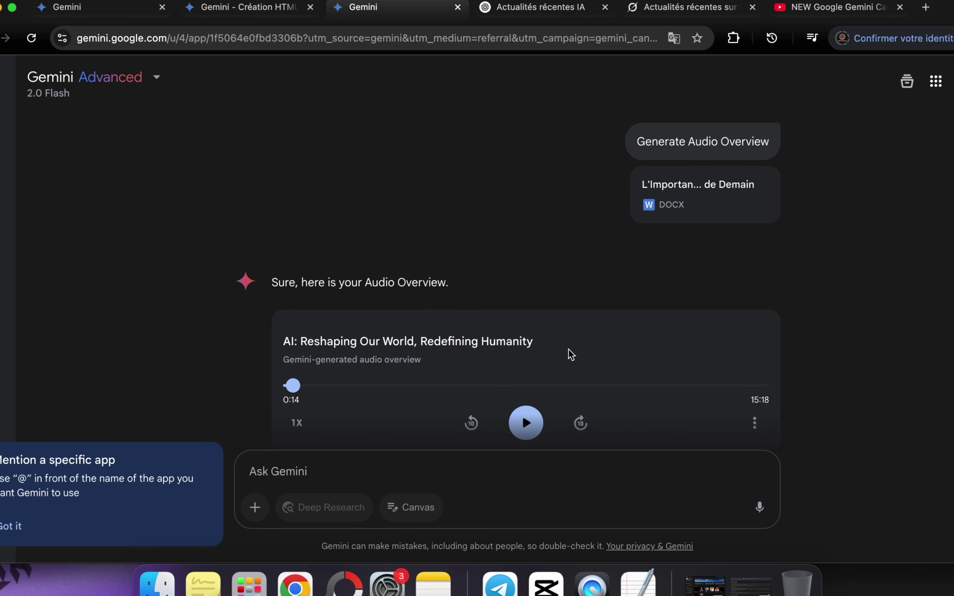
scroll(568, 349, down, 2)
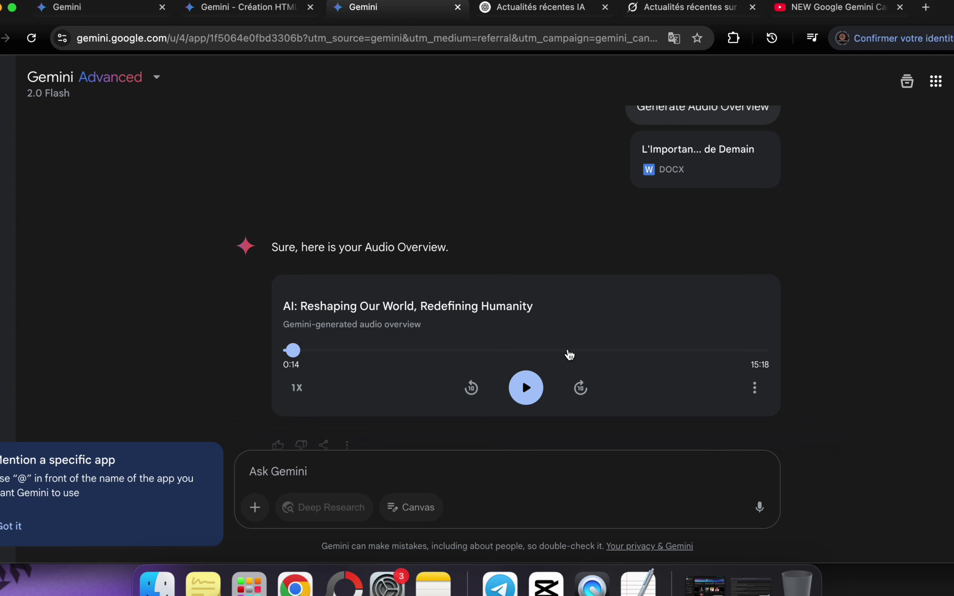
scroll(569, 355, down, 1)
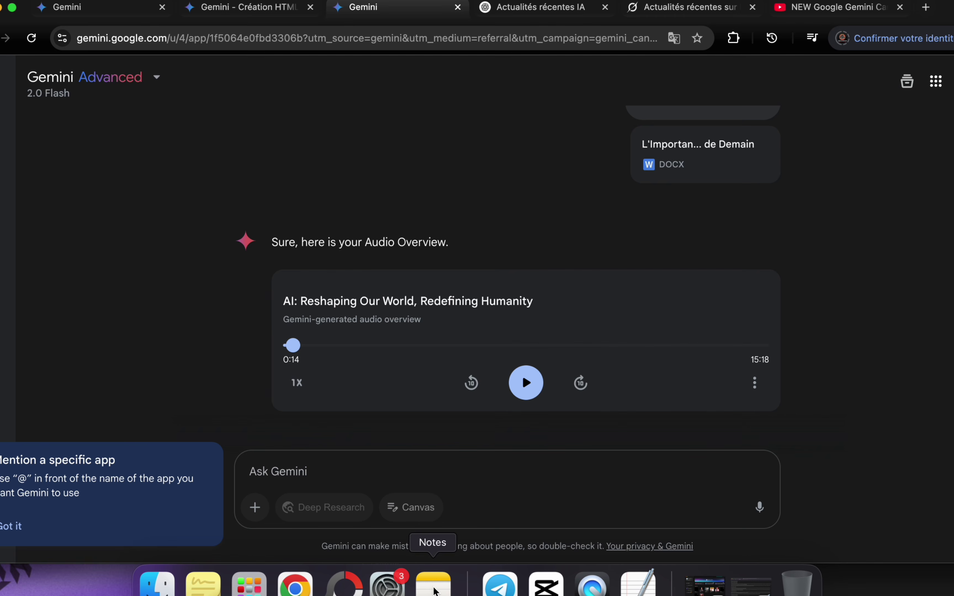
Open the Gemini Co-Drawing space on Hugging Face and draw a stick figure with head, body, legs, arms, eyes and mouth
click(435, 590)
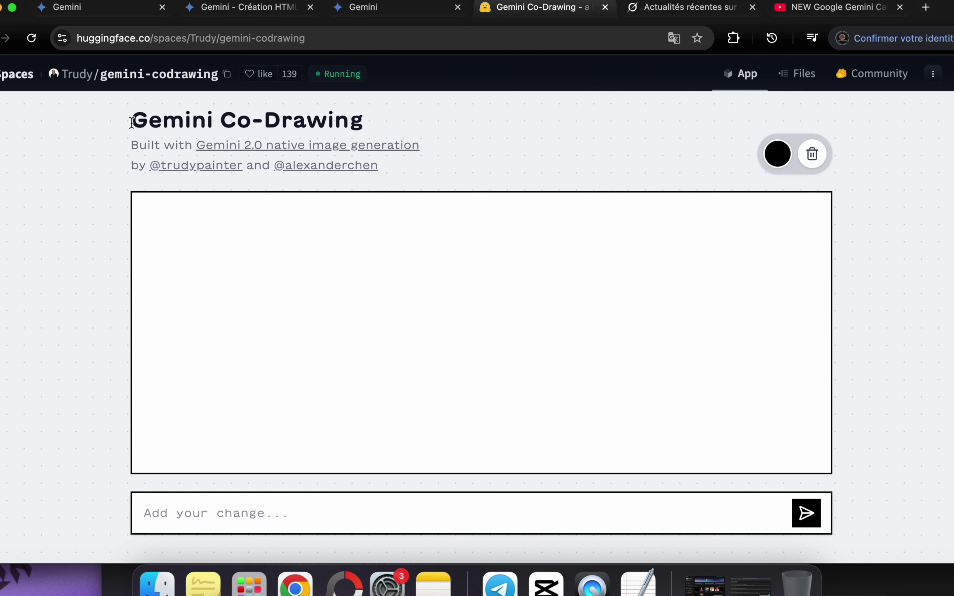
mouse_move(132, 122)
mouse_down()
mouse_move(213, 139)
mouse_move(362, 126)
mouse_up()
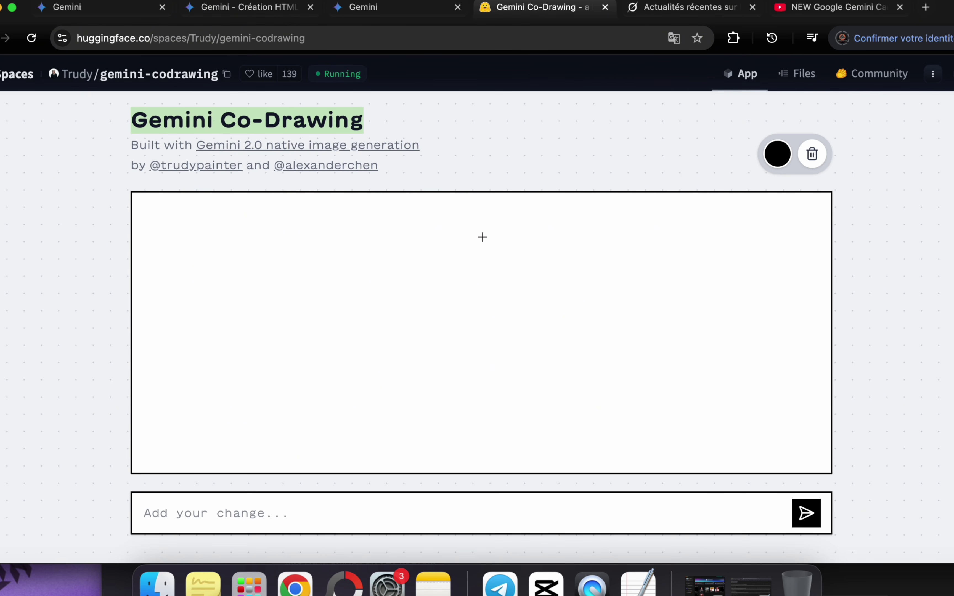
mouse_move(435, 290)
mouse_down()
mouse_move(393, 254)
mouse_move(481, 258)
mouse_move(432, 289)
mouse_move(433, 394)
mouse_move(379, 472)
mouse_up()
drag(429, 399, 465, 444)
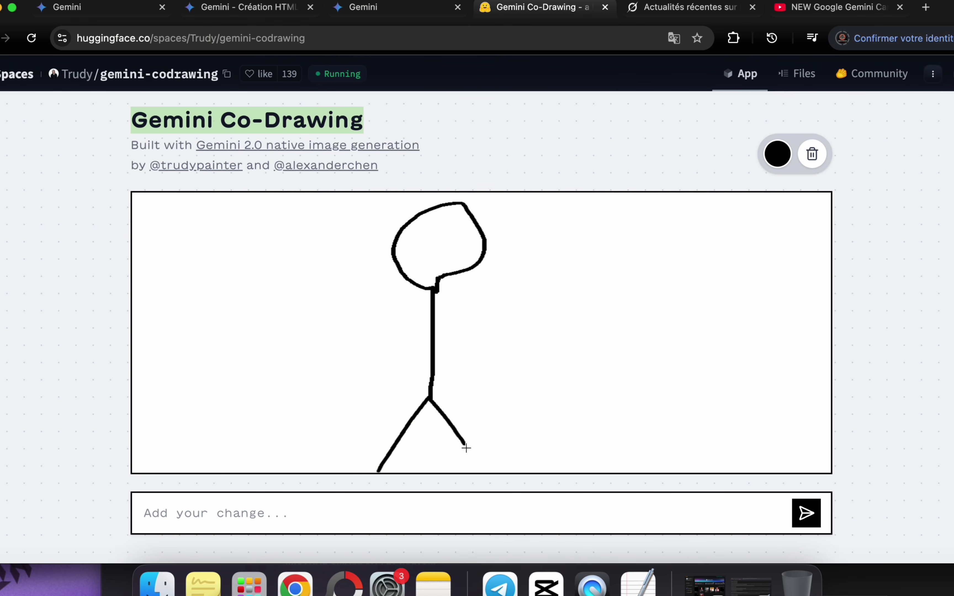
drag(432, 317, 313, 307)
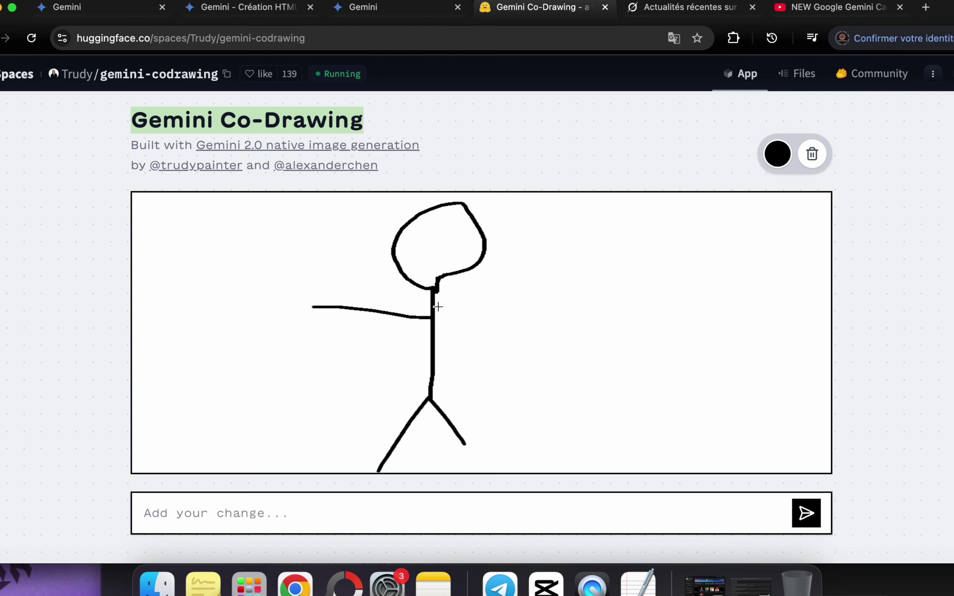
drag(435, 306, 509, 292)
mouse_move(422, 229)
mouse_down()
mouse_move(434, 235)
mouse_move(422, 231)
mouse_move(459, 225)
mouse_up()
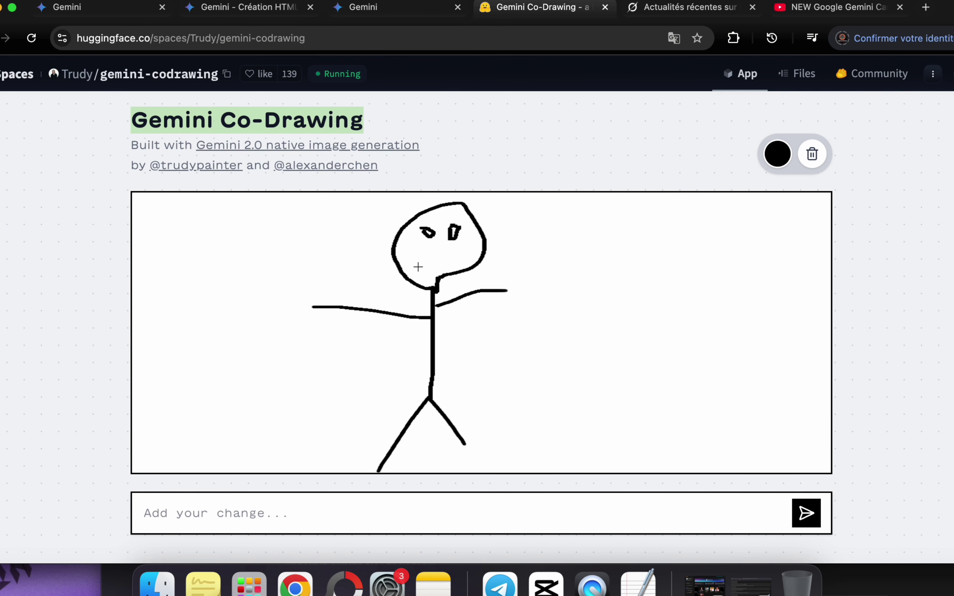
mouse_move(425, 261)
mouse_down()
mouse_move(448, 259)
mouse_move(421, 263)
mouse_up()
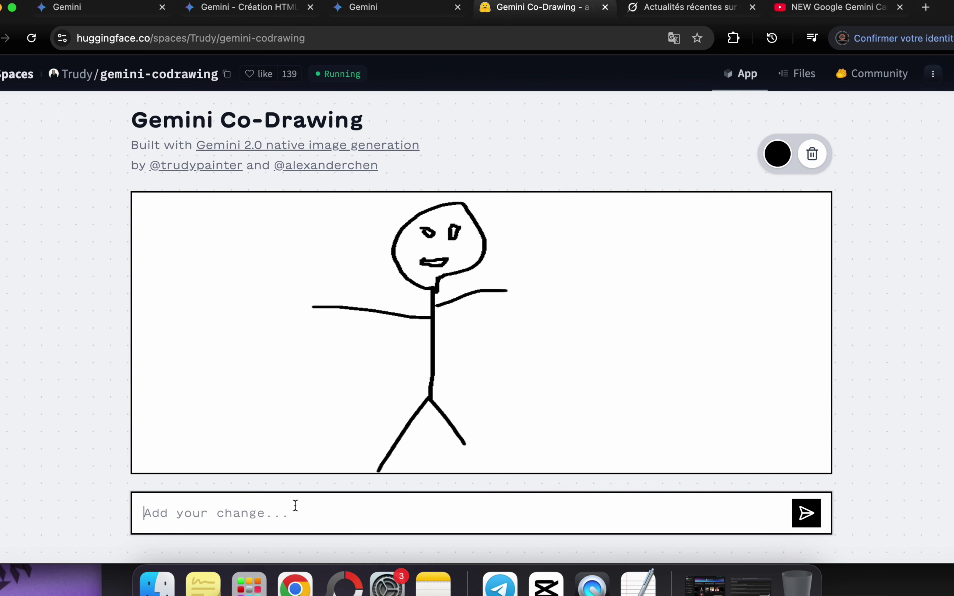
Have Gemini add shoes to the stick figure with the prompt "Ajoute lui des chaussures"
click(289, 516)
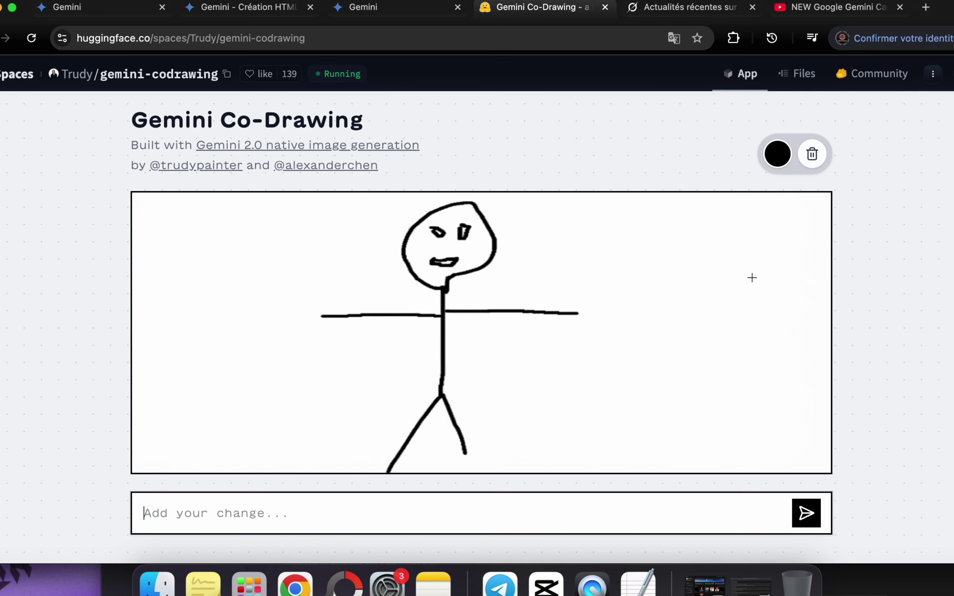
text(Ajoute lui des chaussures)
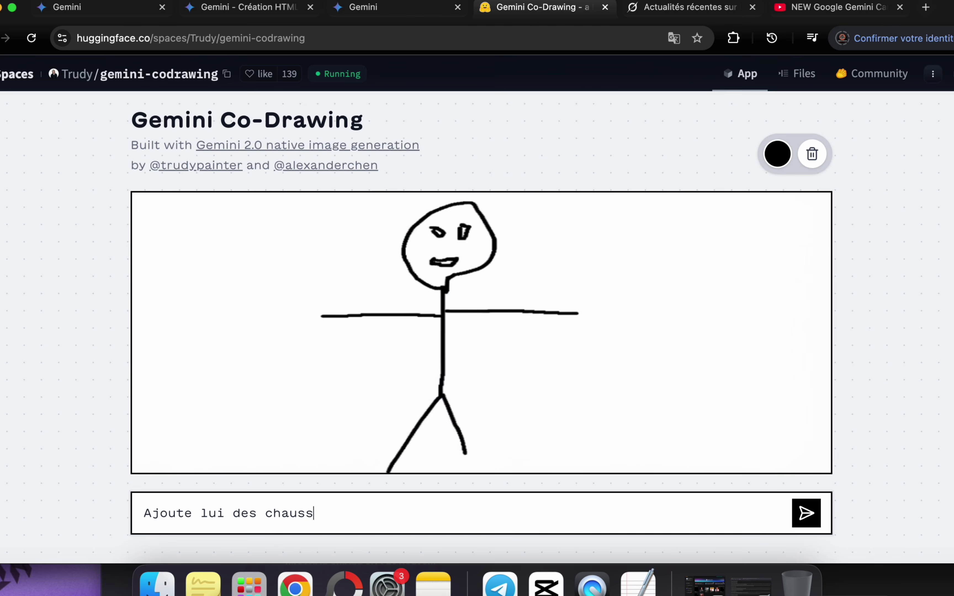
key(Return)
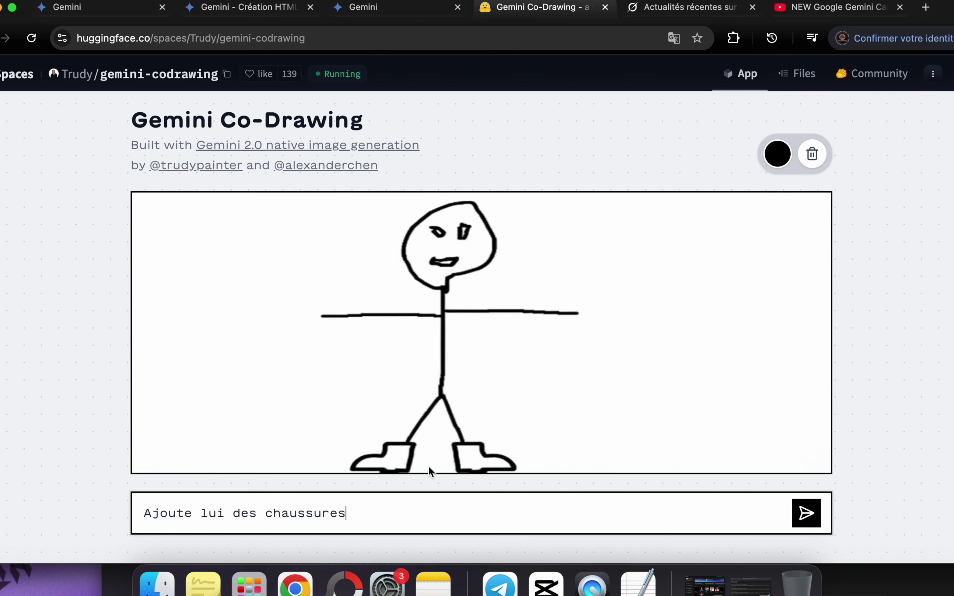
Replace the prompt with "met lui des gants" and submit it to add gloves to the figure
key(super+a)
key(BackSpace)
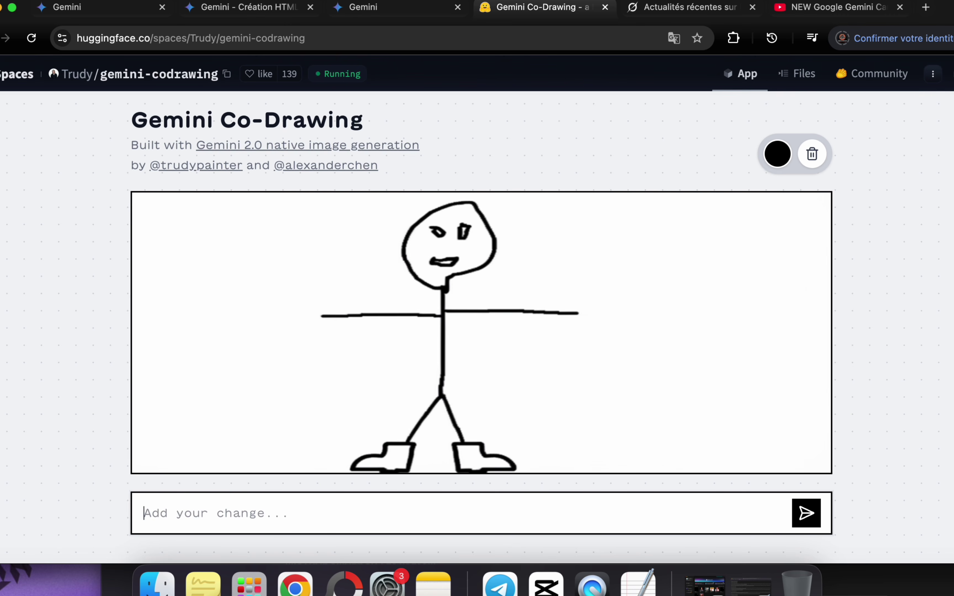
text(met lui)
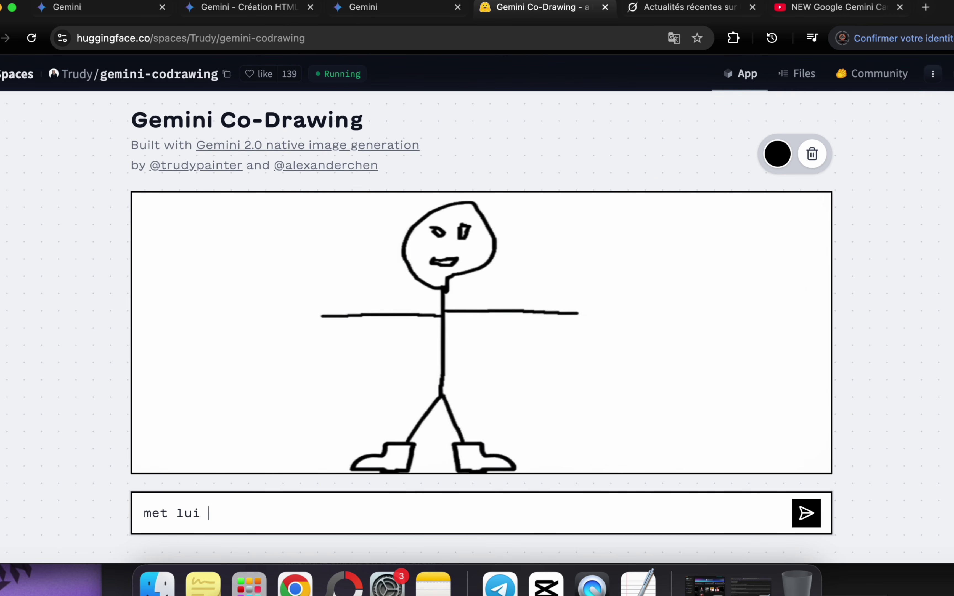
text( da)
key(BackSpace)
text(es gants)
key(Return)
Submit the new prompt "met un chien a côté de lui" to place a dog beside the figure
key(super+a)
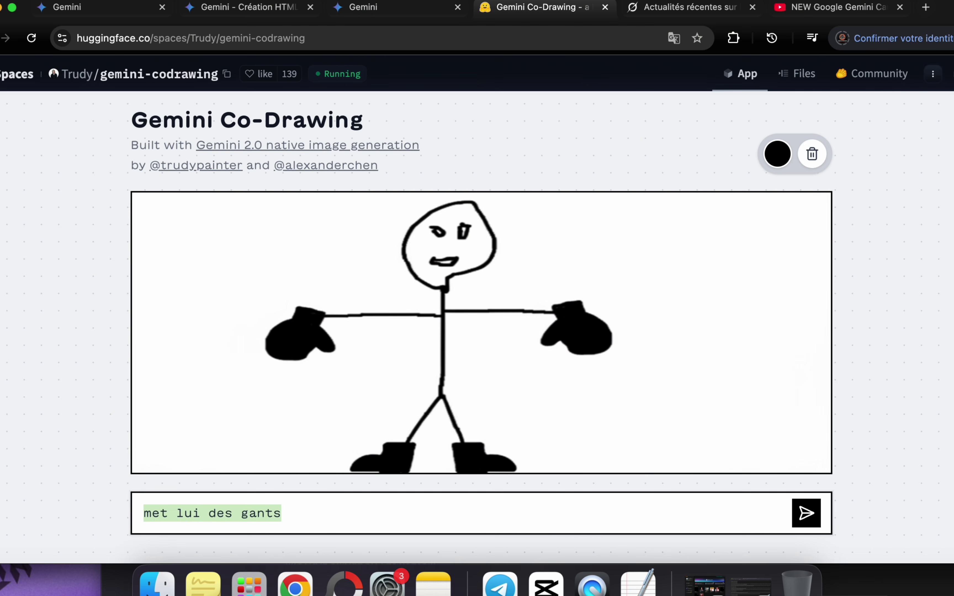
text(met un c)
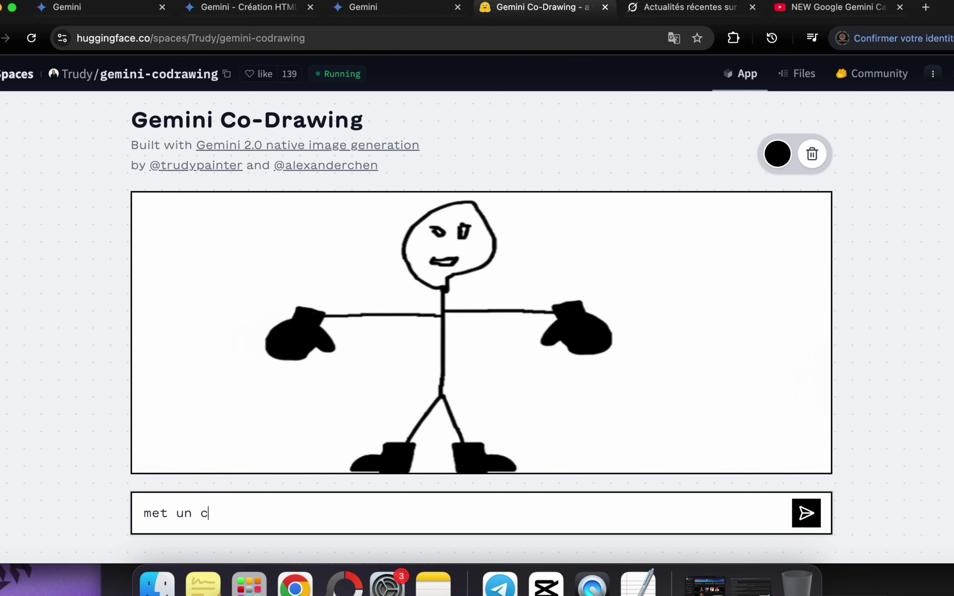
text(hien a co)
text(té de lui)
key(Return)
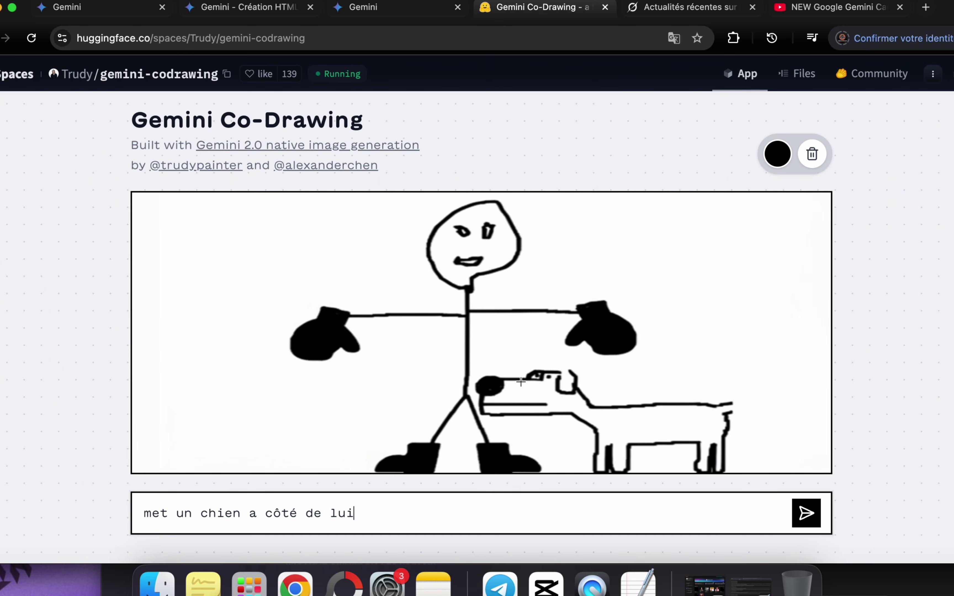
Clear the stick-figure drawing and have Gemini draw a house with the prompt "Dessine moi une maison"
text(Dee)
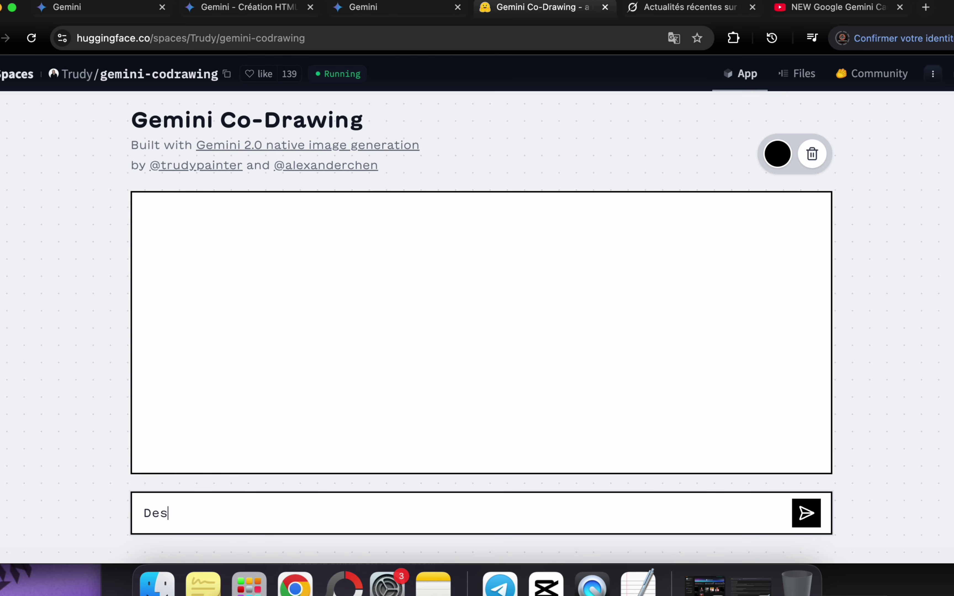
text(sine moi une maison)
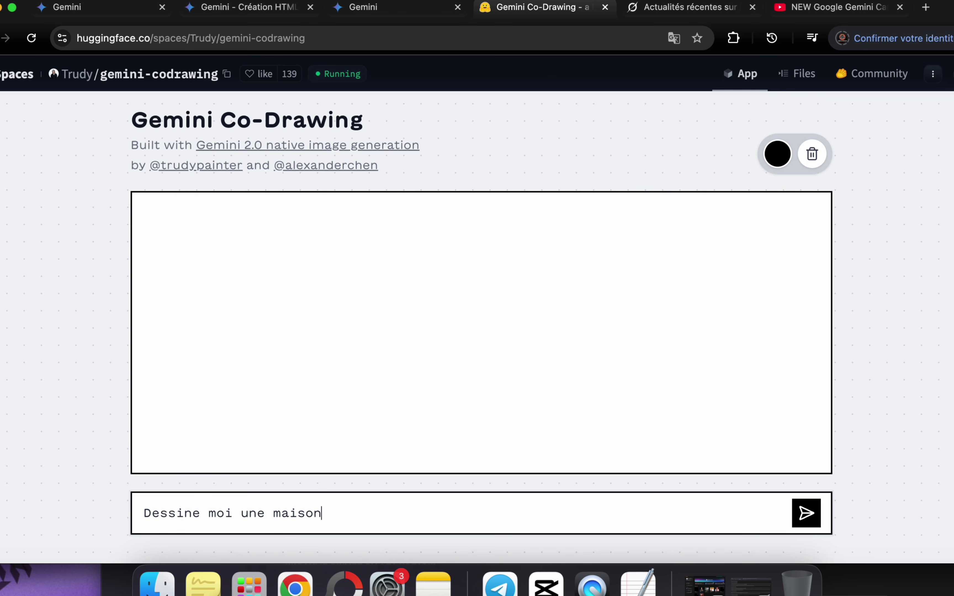
key(Return)
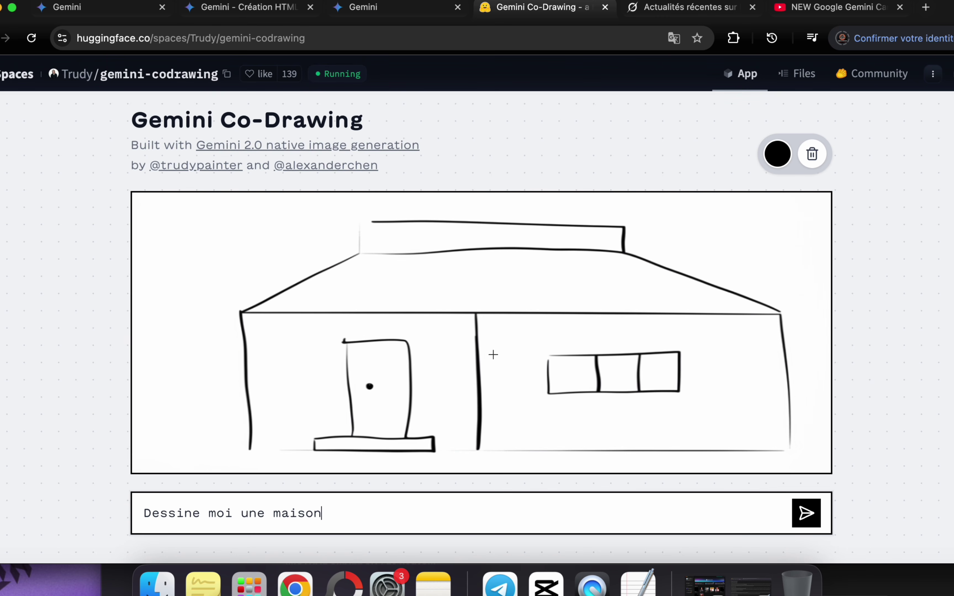
Replace the prompt with "ajoute une voiture devant la maison" and submit it to add a car in front of the house
drag(359, 514, 20, 489)
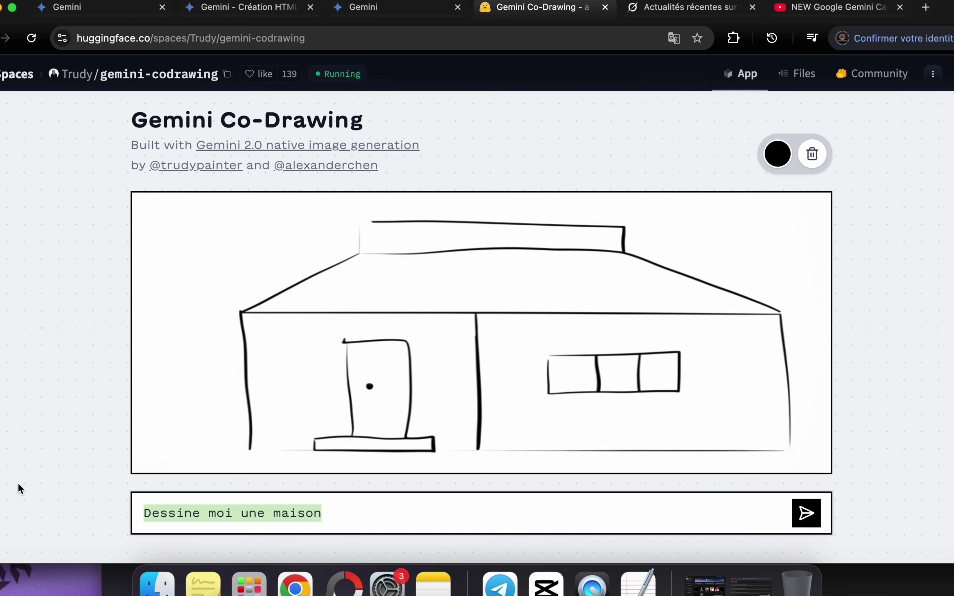
text(ajoute une voit)
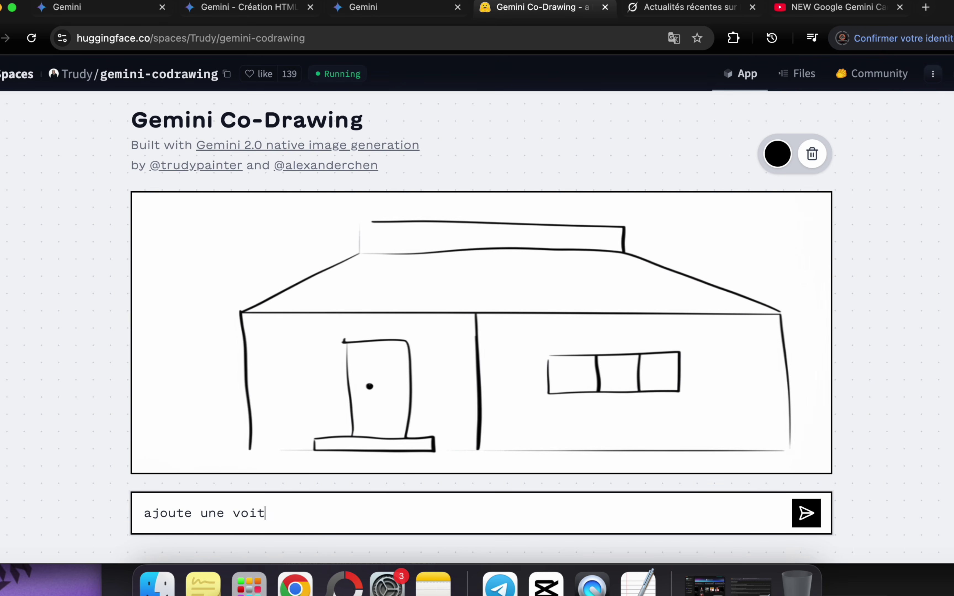
text(ure devant la maison)
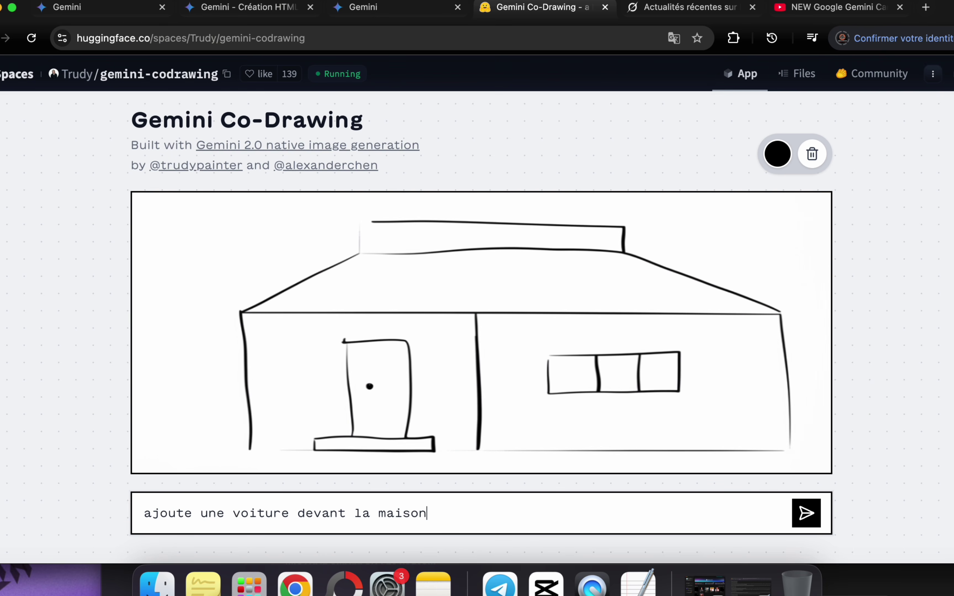
key(Return)
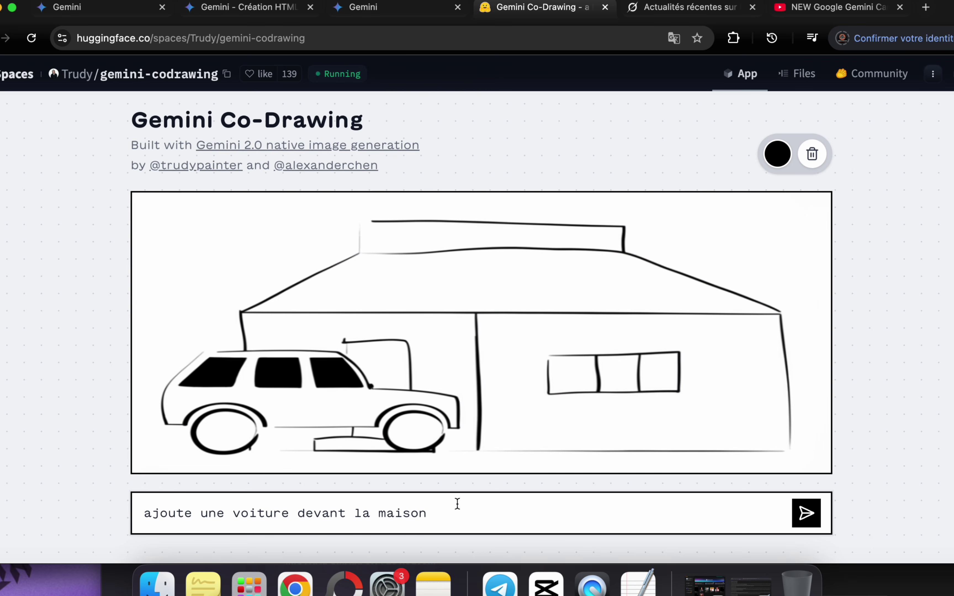
Return to the empty Gemini chat, enable Canvas and submit the prompt "Faire un jeu video Pingpong"
click(237, 7)
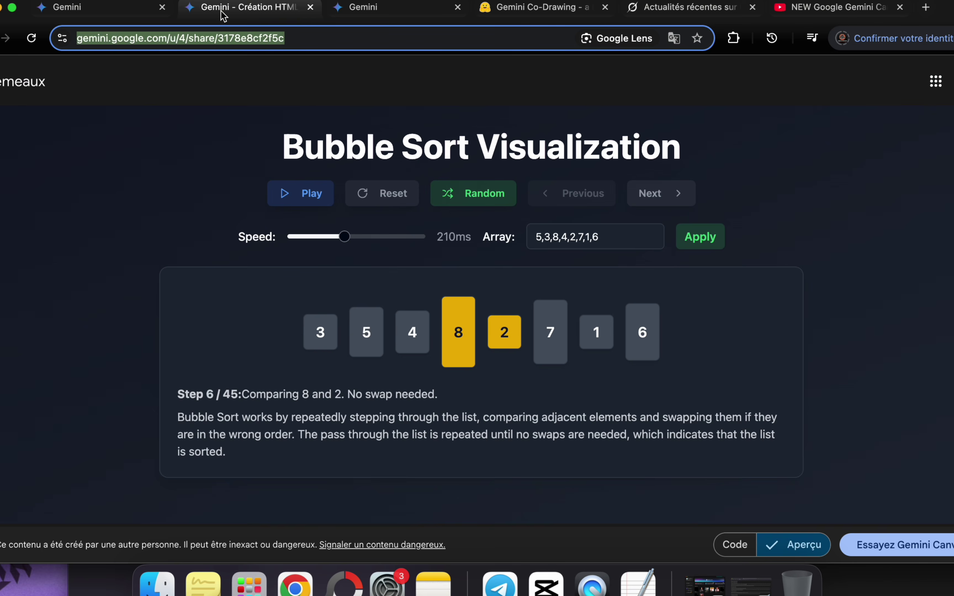
click(95, 11)
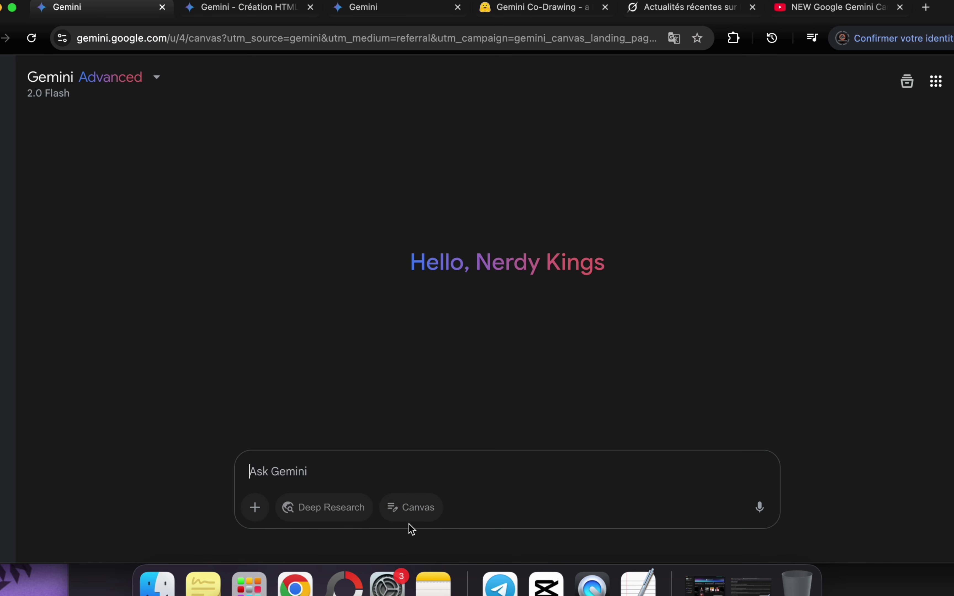
click(408, 515)
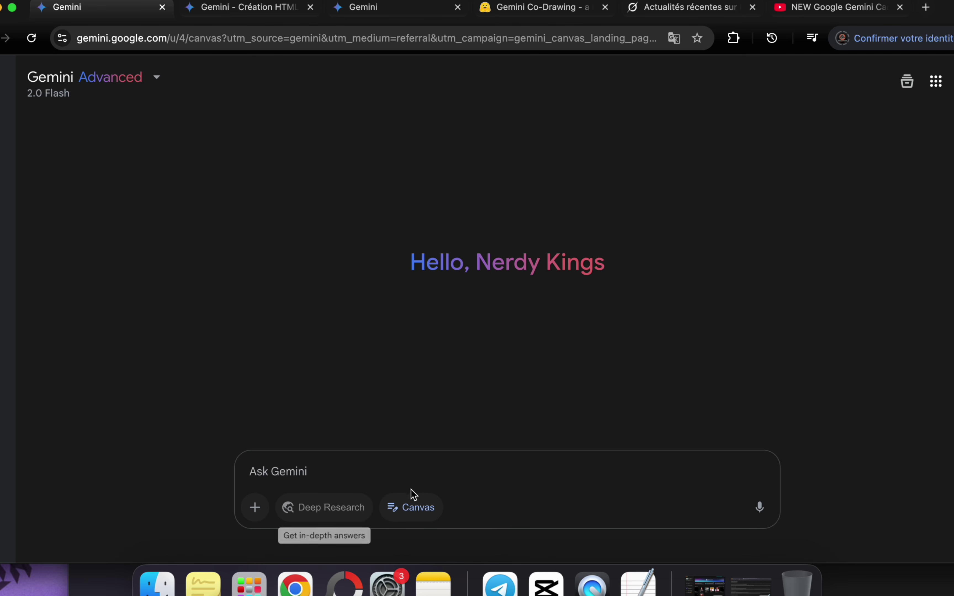
text(Faire un jeu video Pingpong)
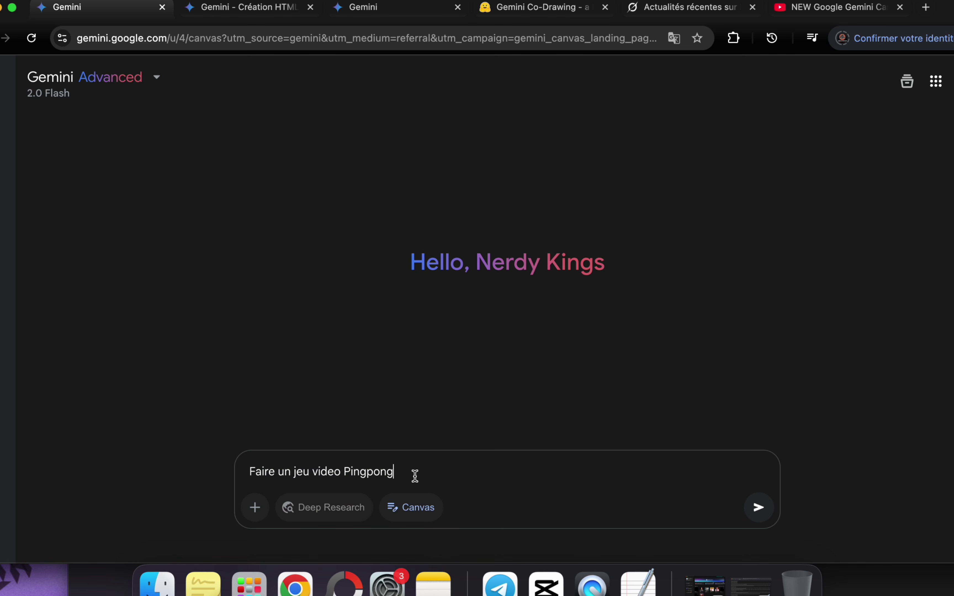
key(Return)
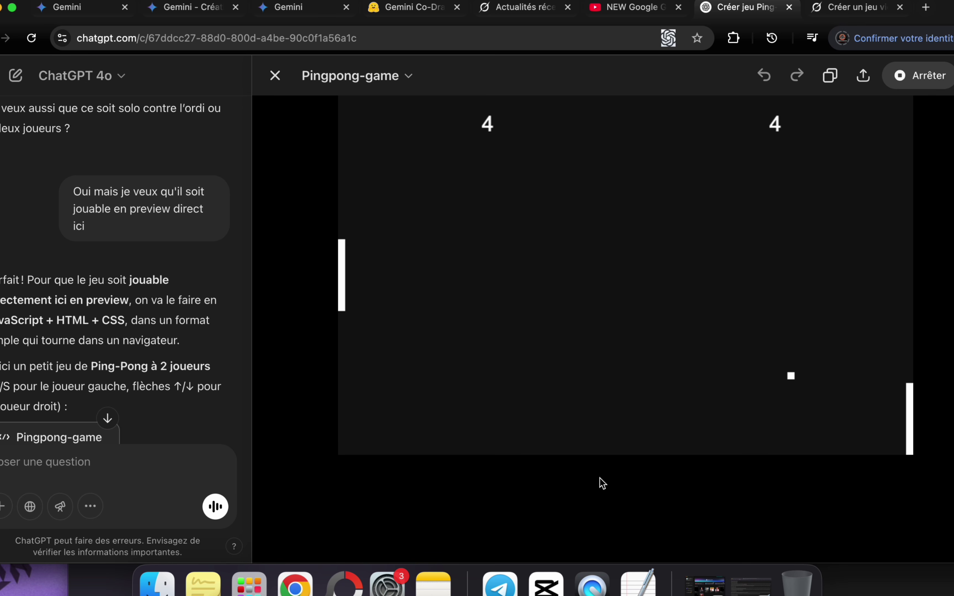
Switch to ChatGPT and test its running Pingpong-game preview by moving the right-hand player's paddle up and down to meet the ball
key(Up)
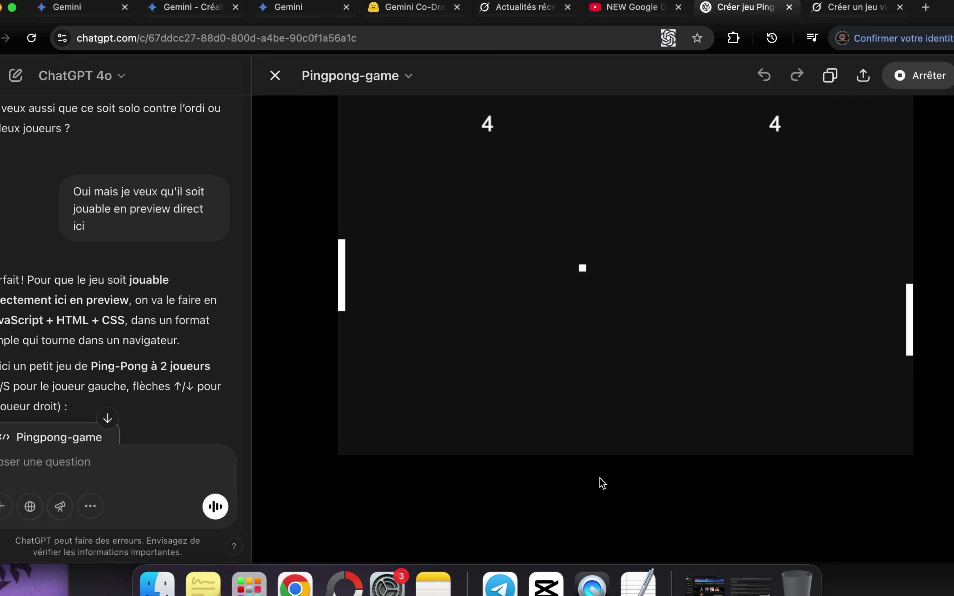
key(Up)
key(Down)
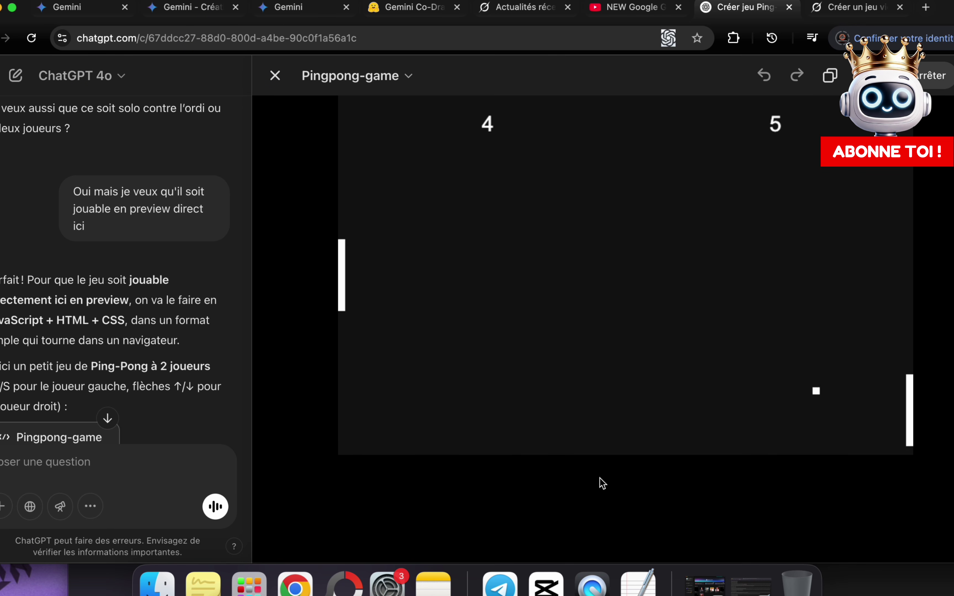
key(Up)
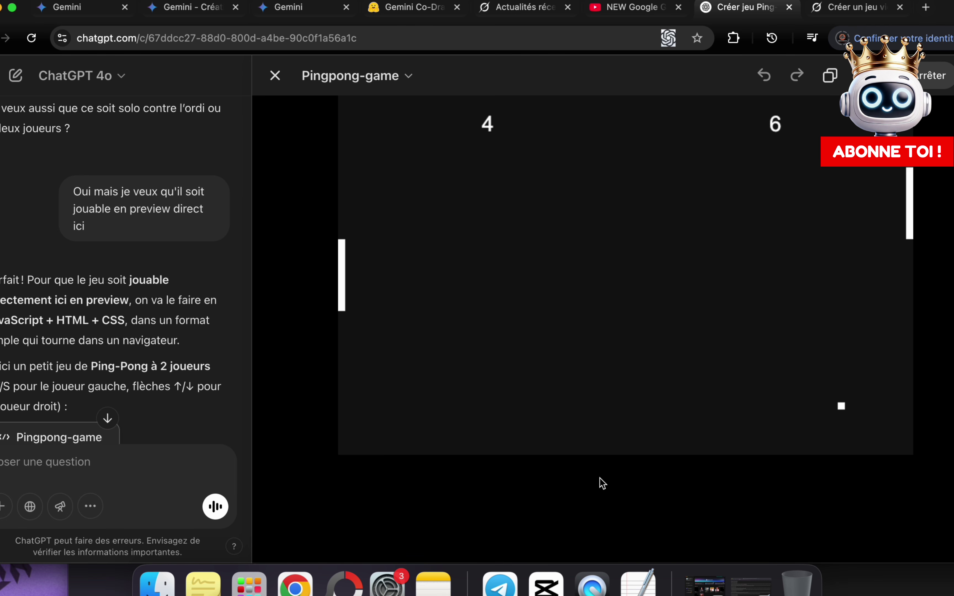
key(Down)
key(Down)
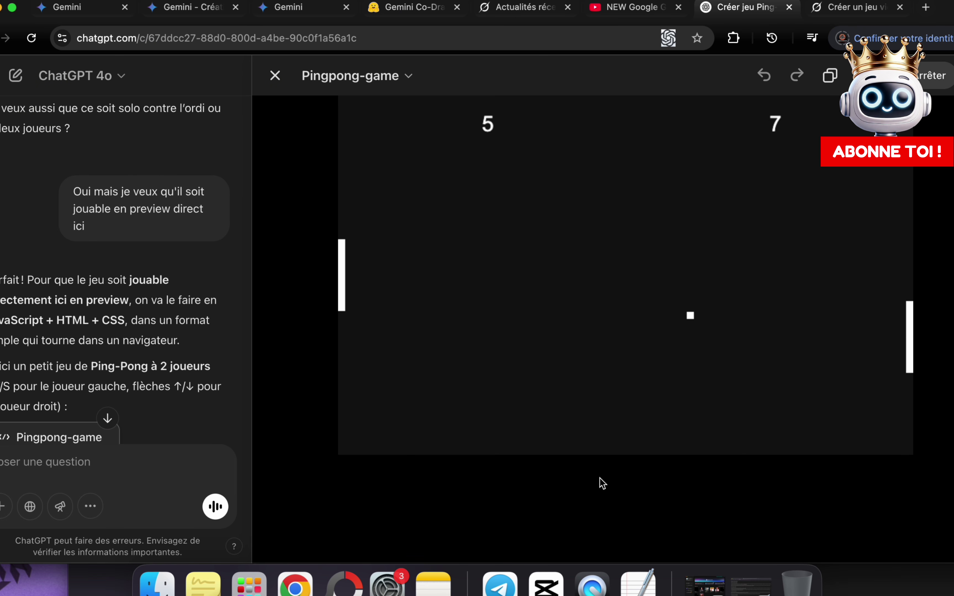
key(Down)
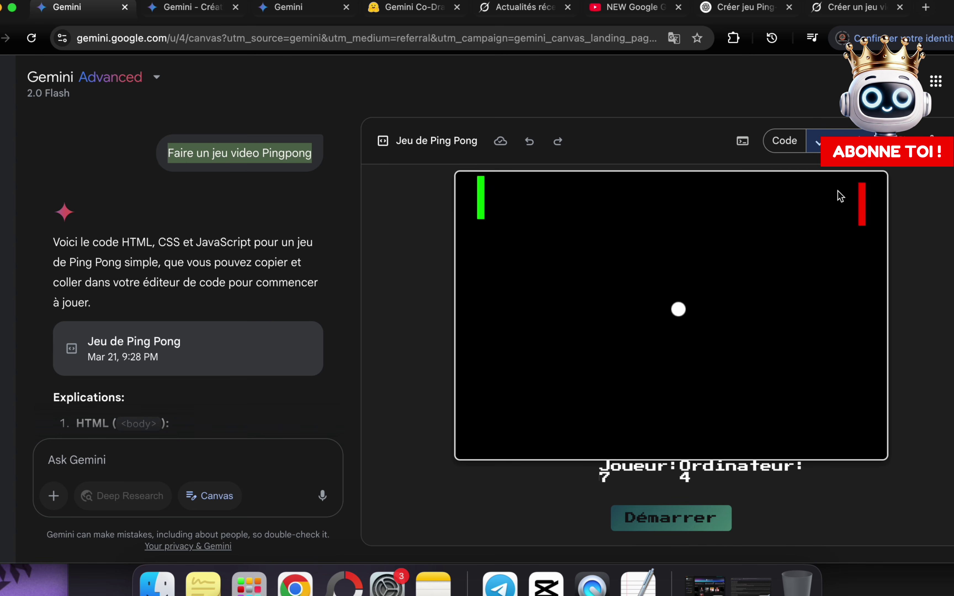